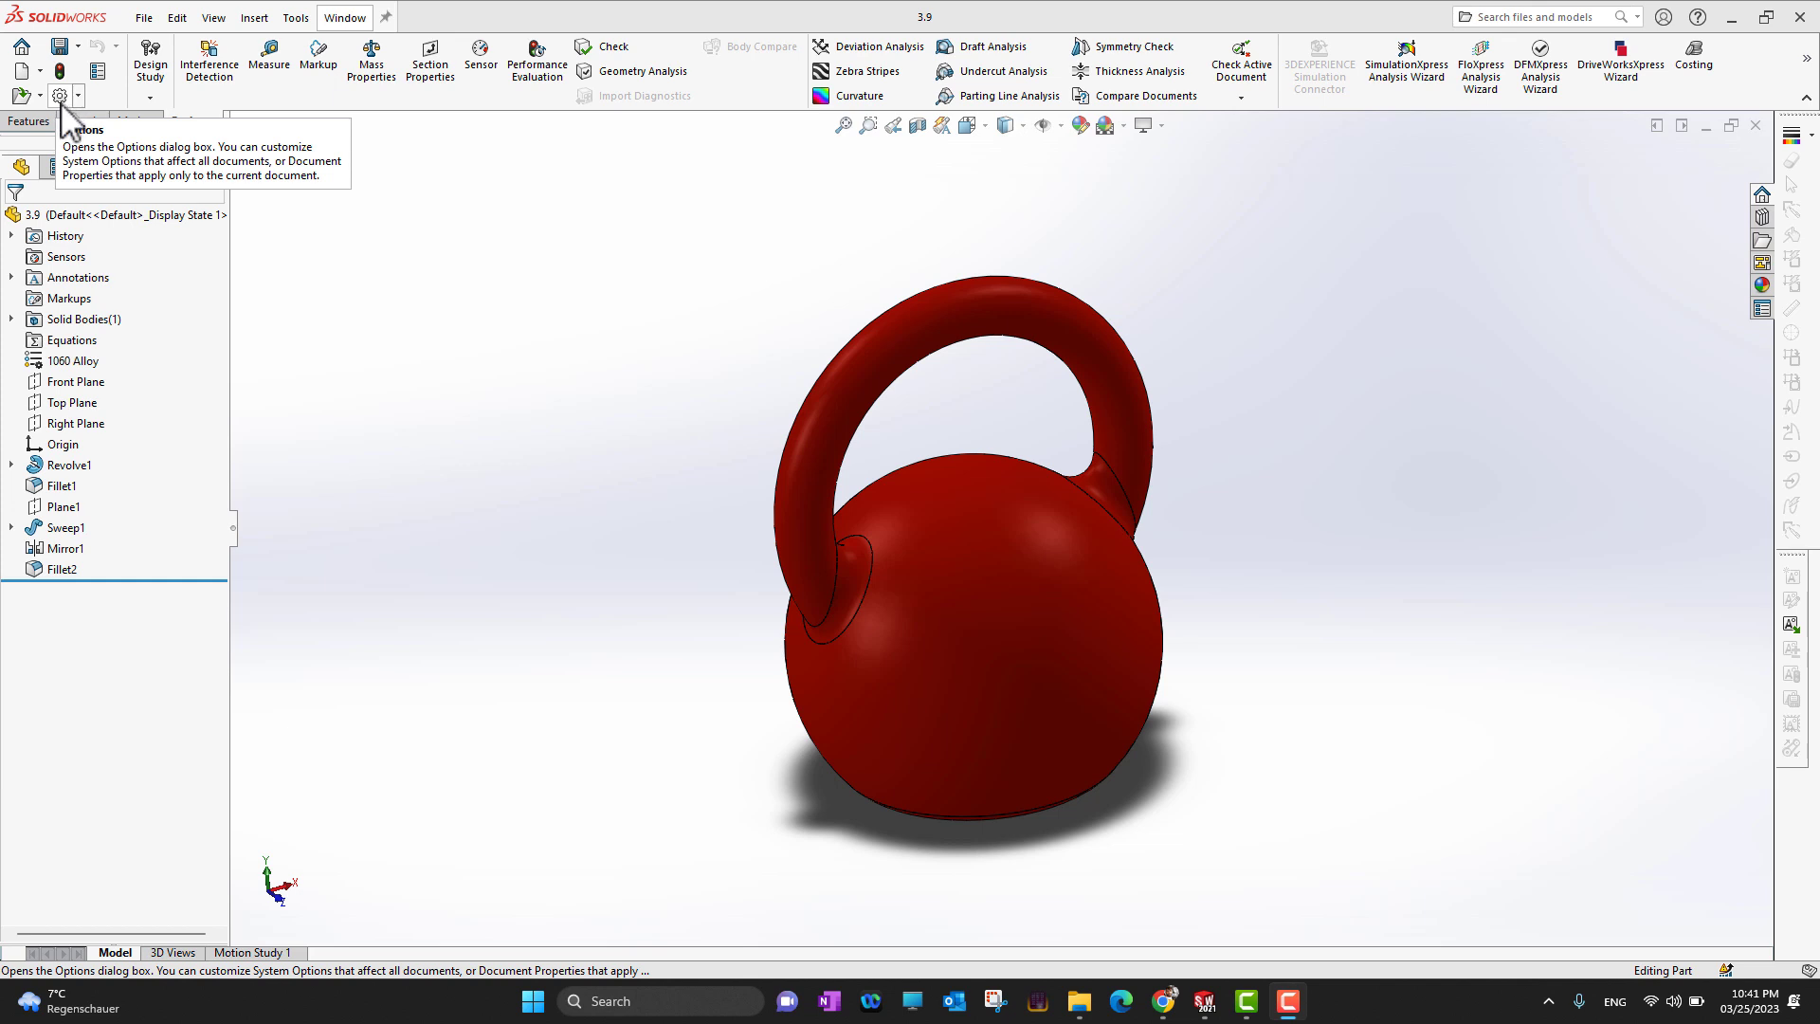
Open the options and compare the system-wide settings with the document-specific properties
{"action": "left_click", "coordinate": [60, 98]}
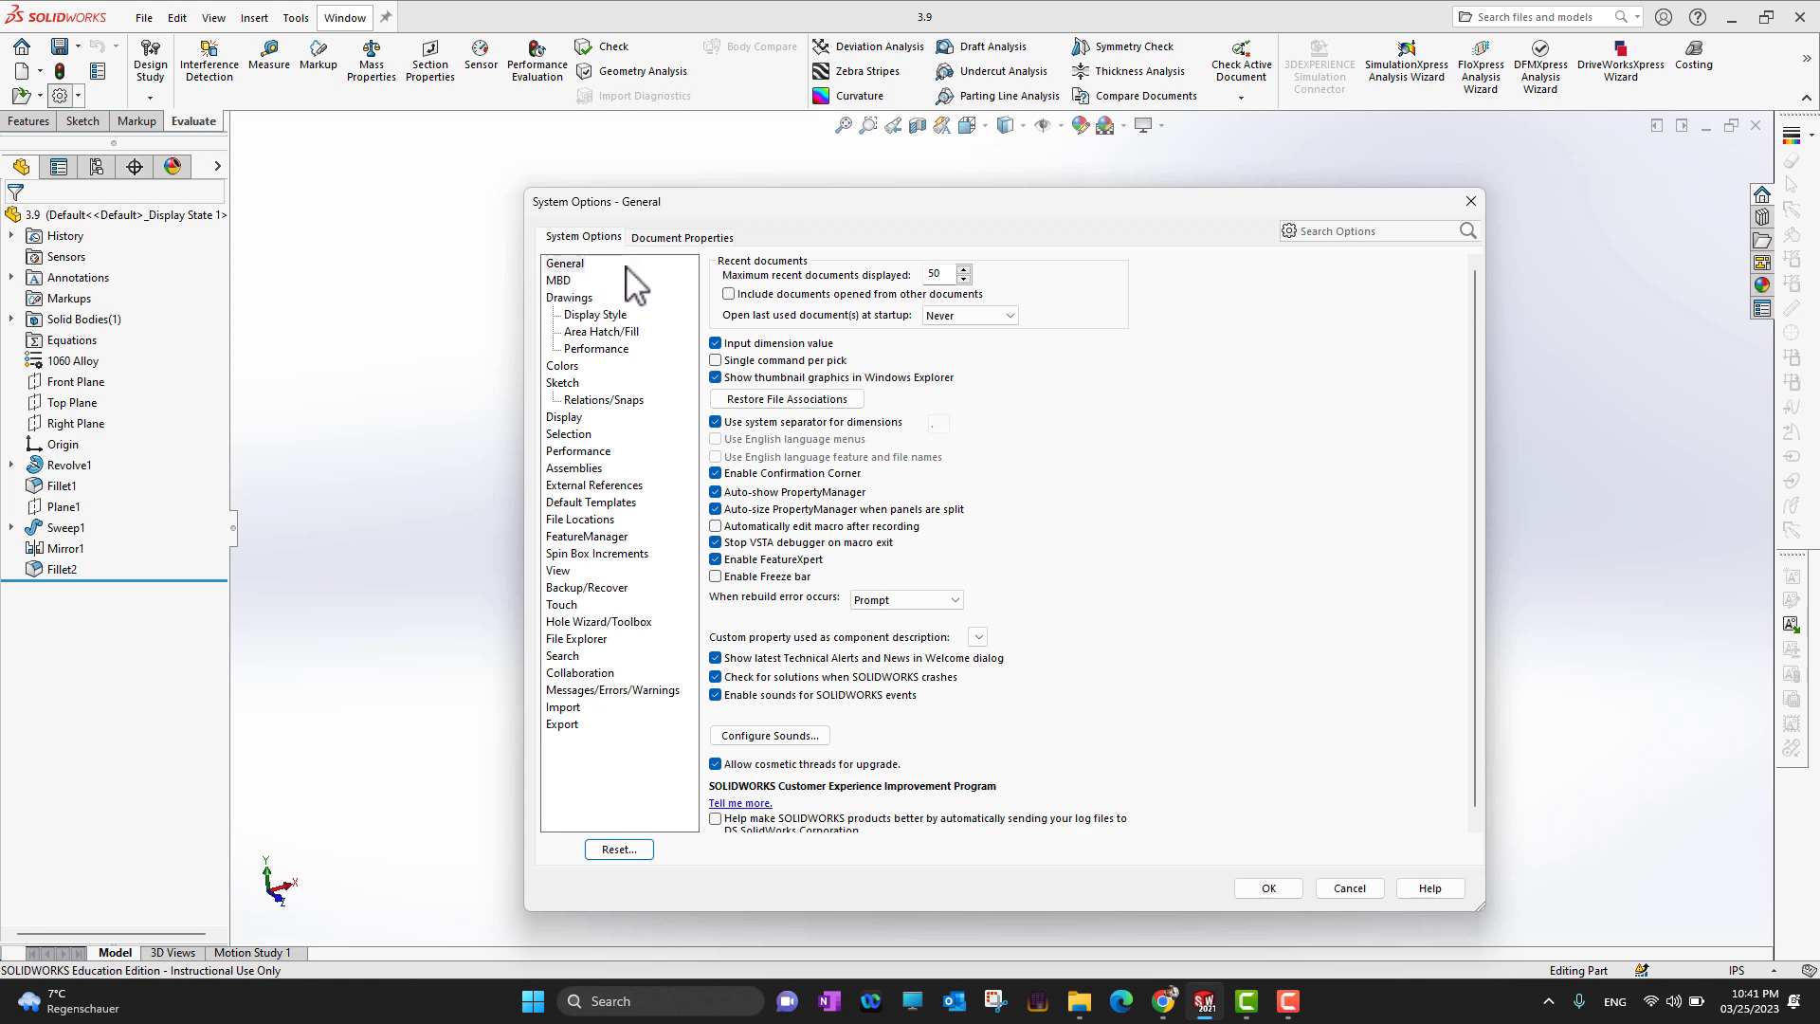
{"action": "left_click", "coordinate": [652, 243]}
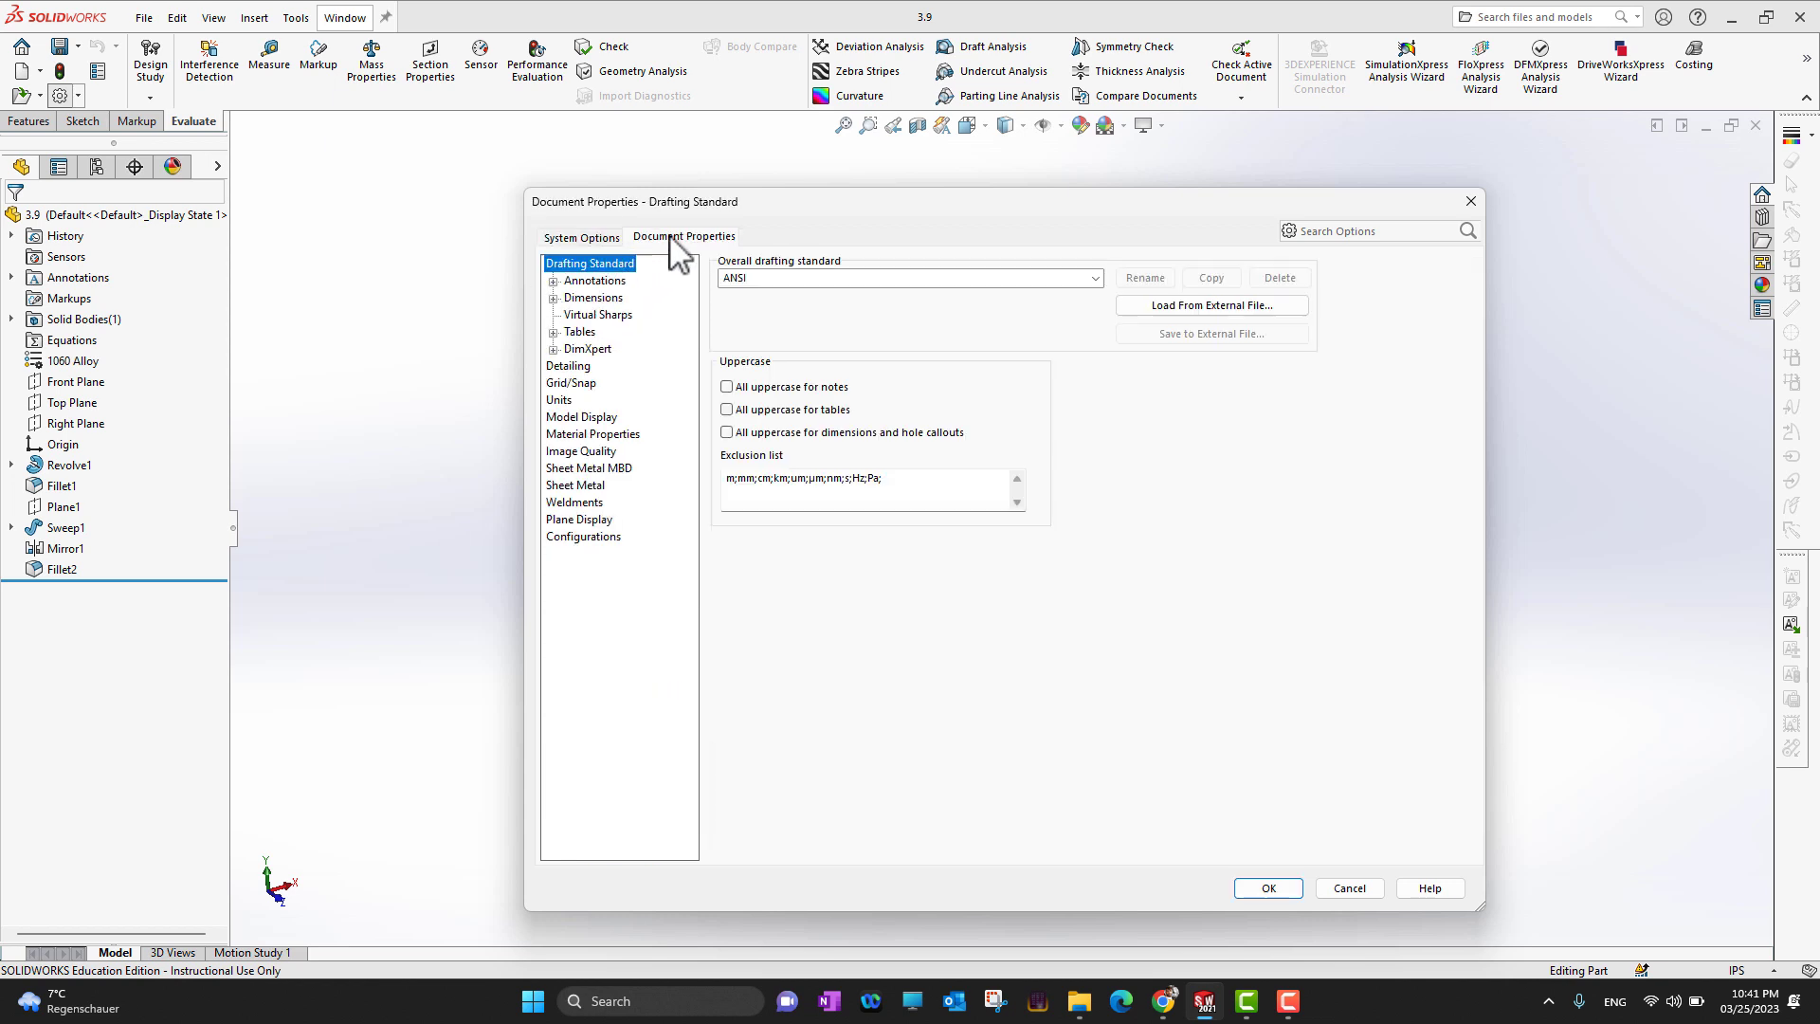
{"action": "left_click", "coordinate": [612, 243]}
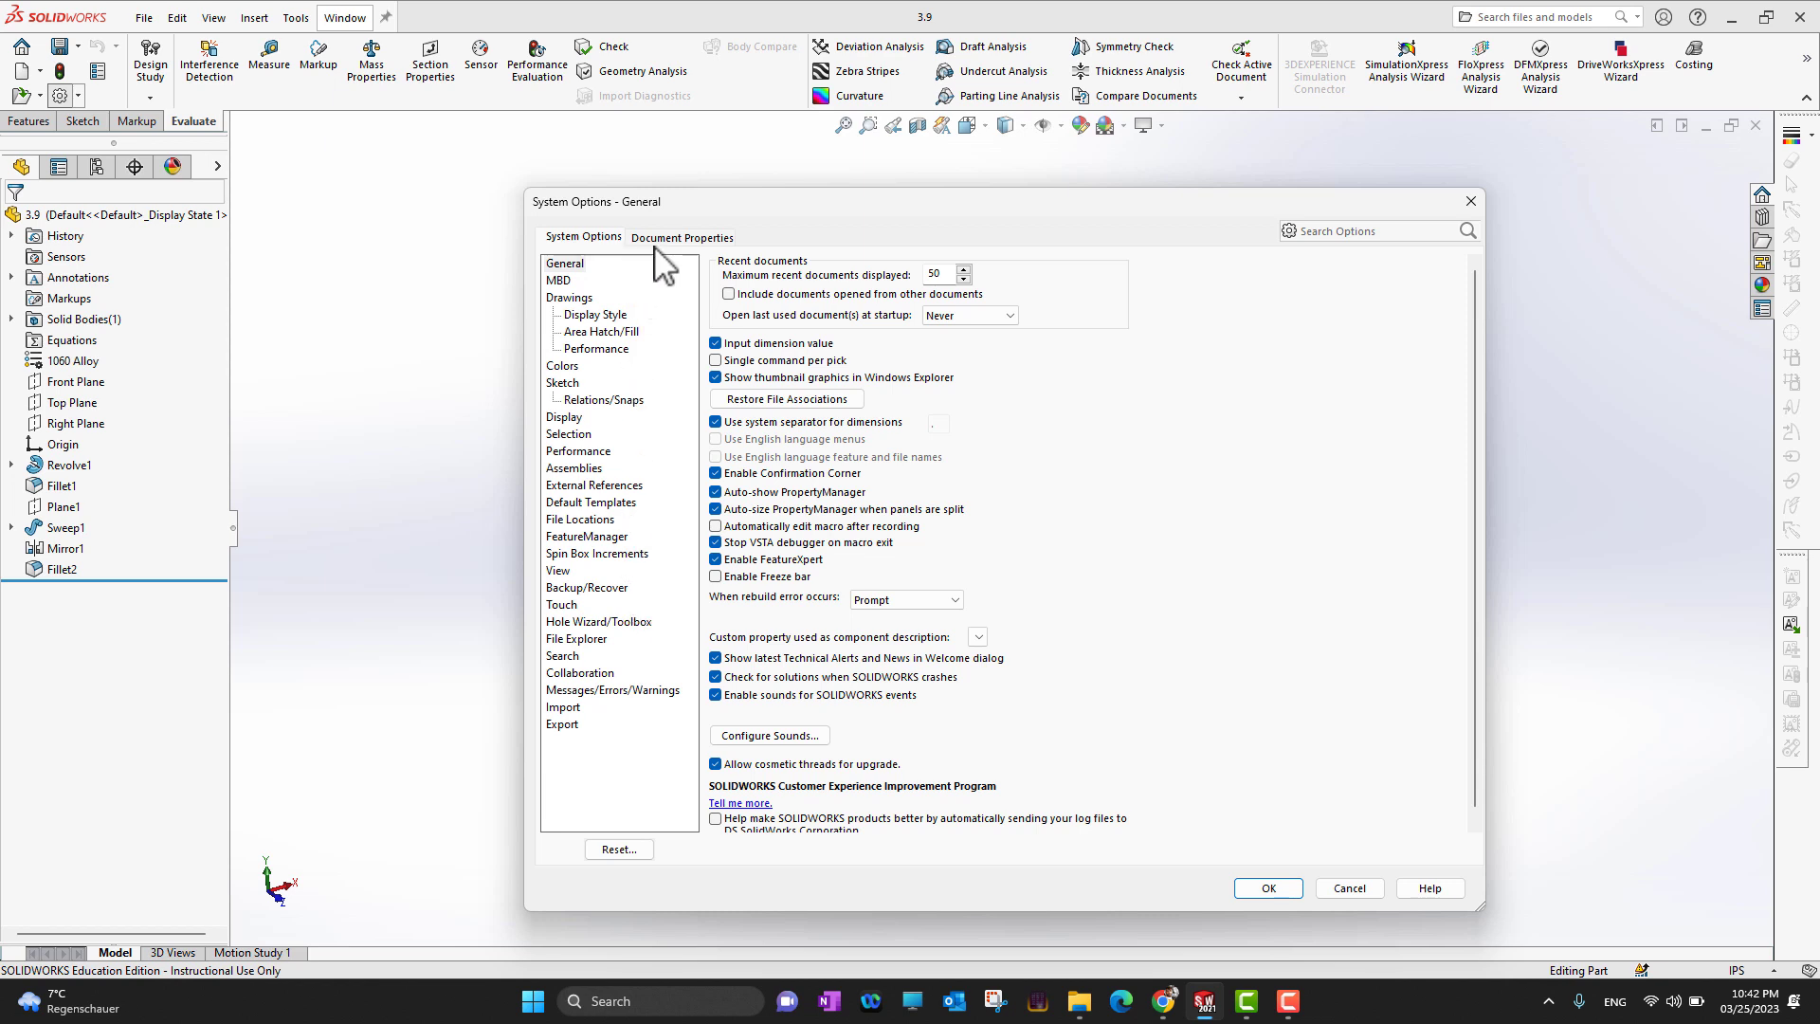
{"action": "left_click", "coordinate": [678, 238]}
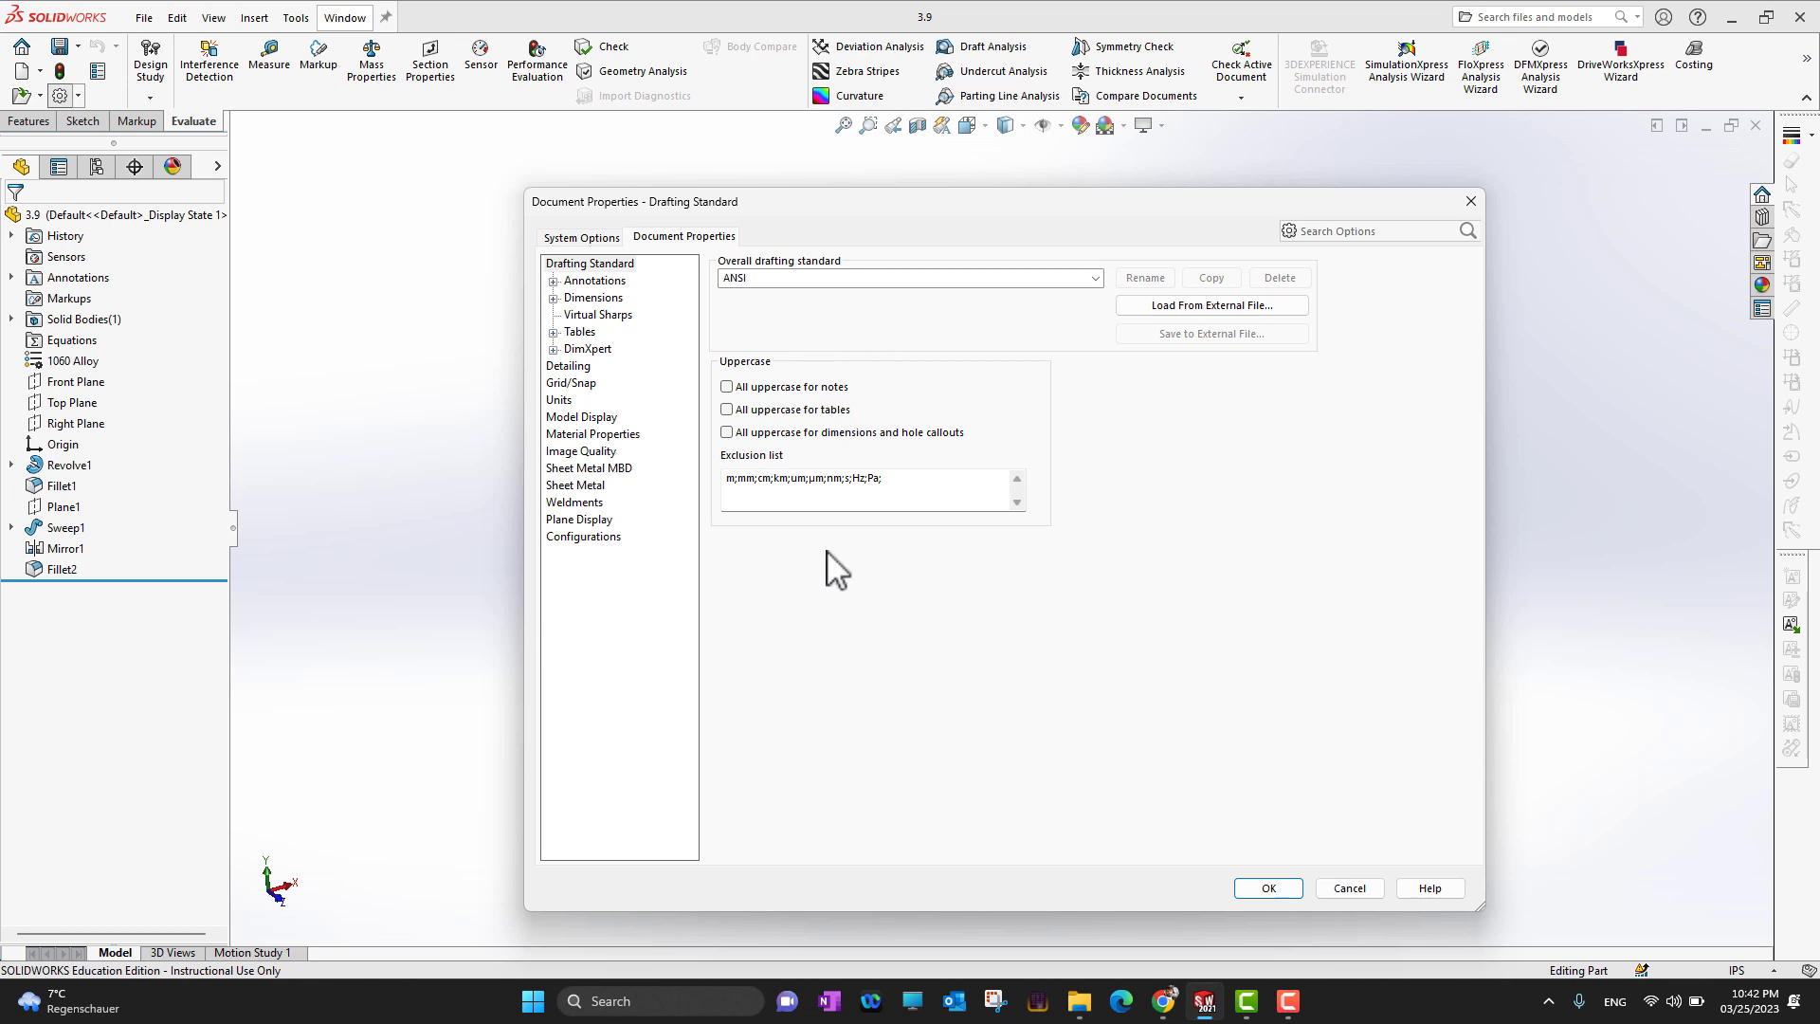
{"action": "left_click", "coordinate": [597, 238]}
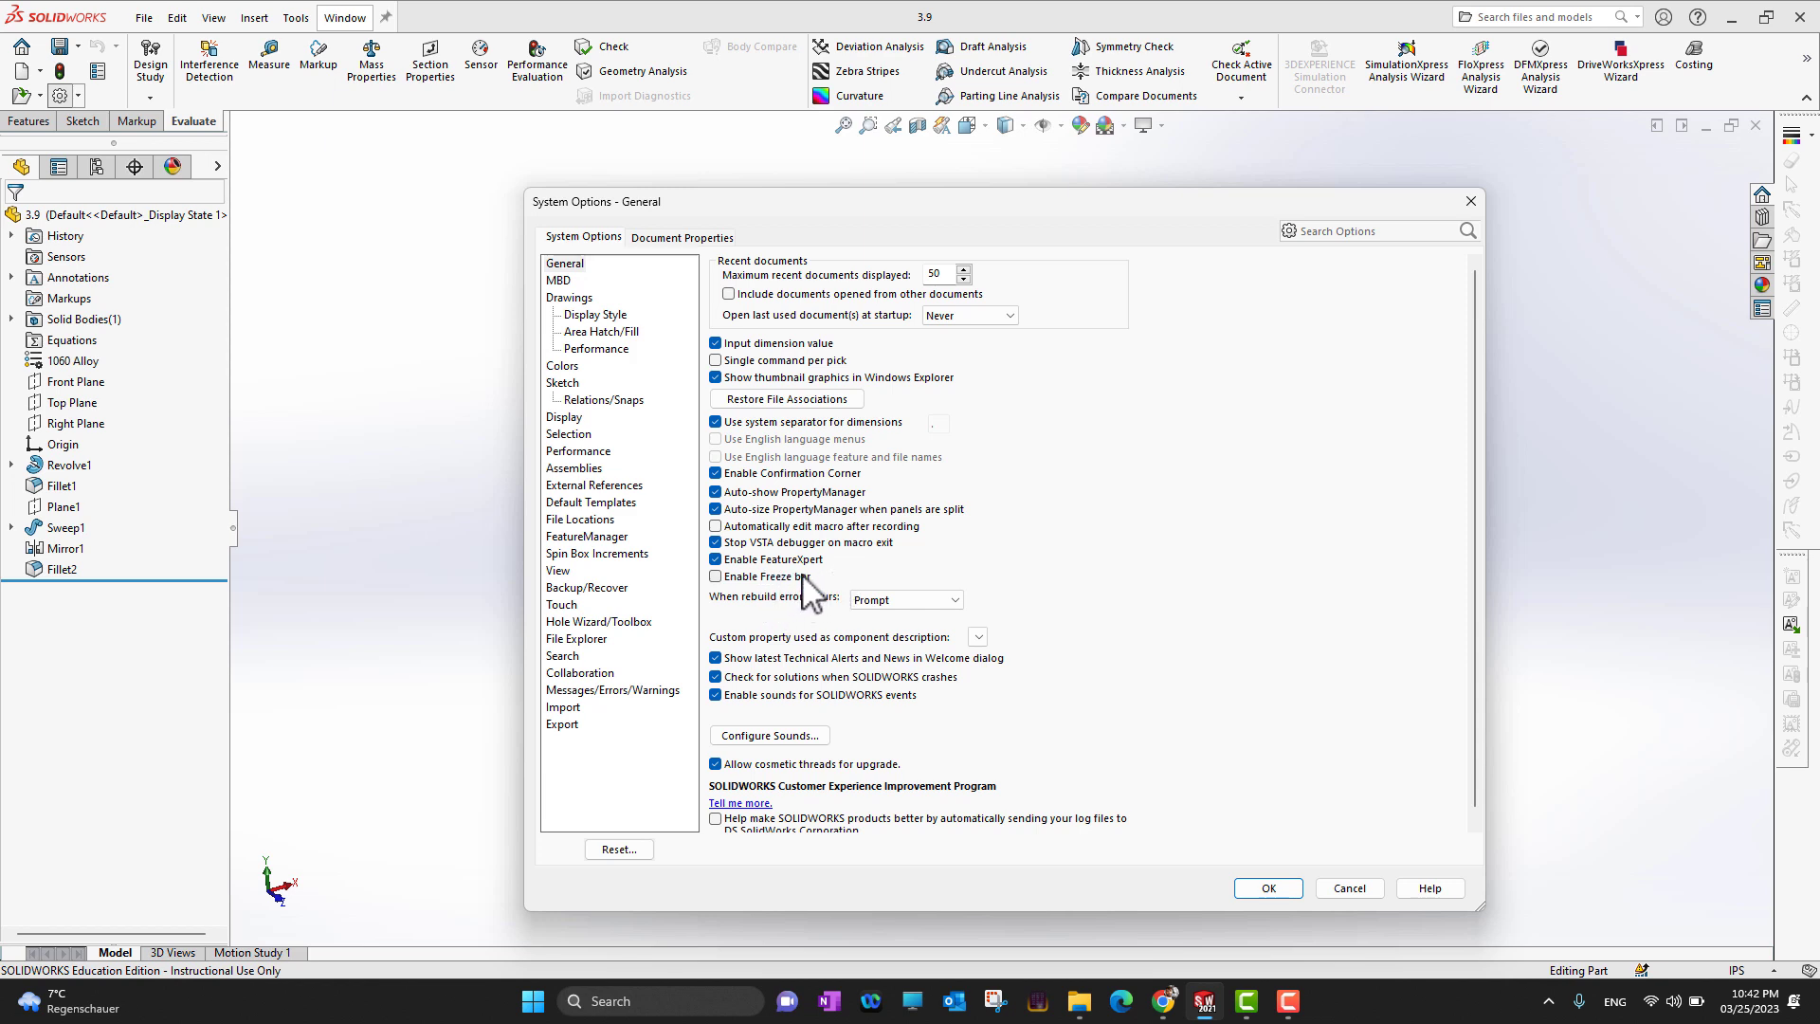
Examine the system options for drawings, colors, display, selection, performance and assemblies
{"action": "left_click", "coordinate": [569, 299]}
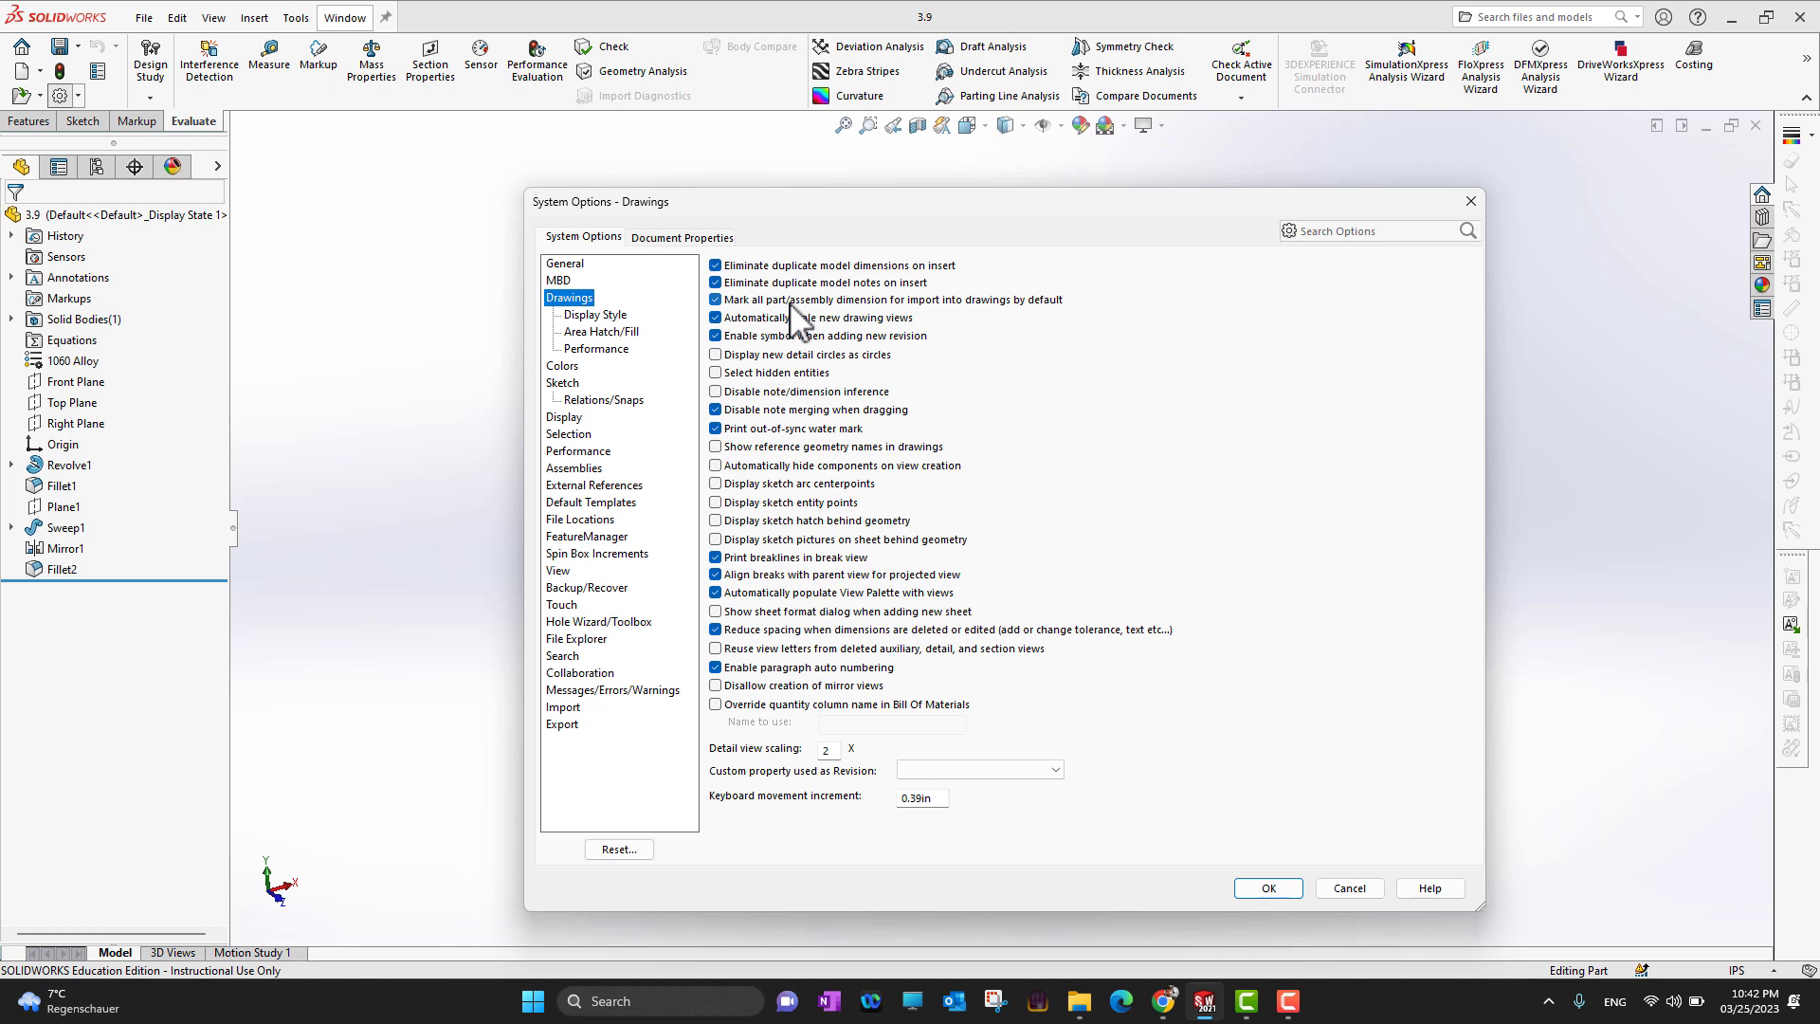
{"action": "left_click", "coordinate": [562, 367]}
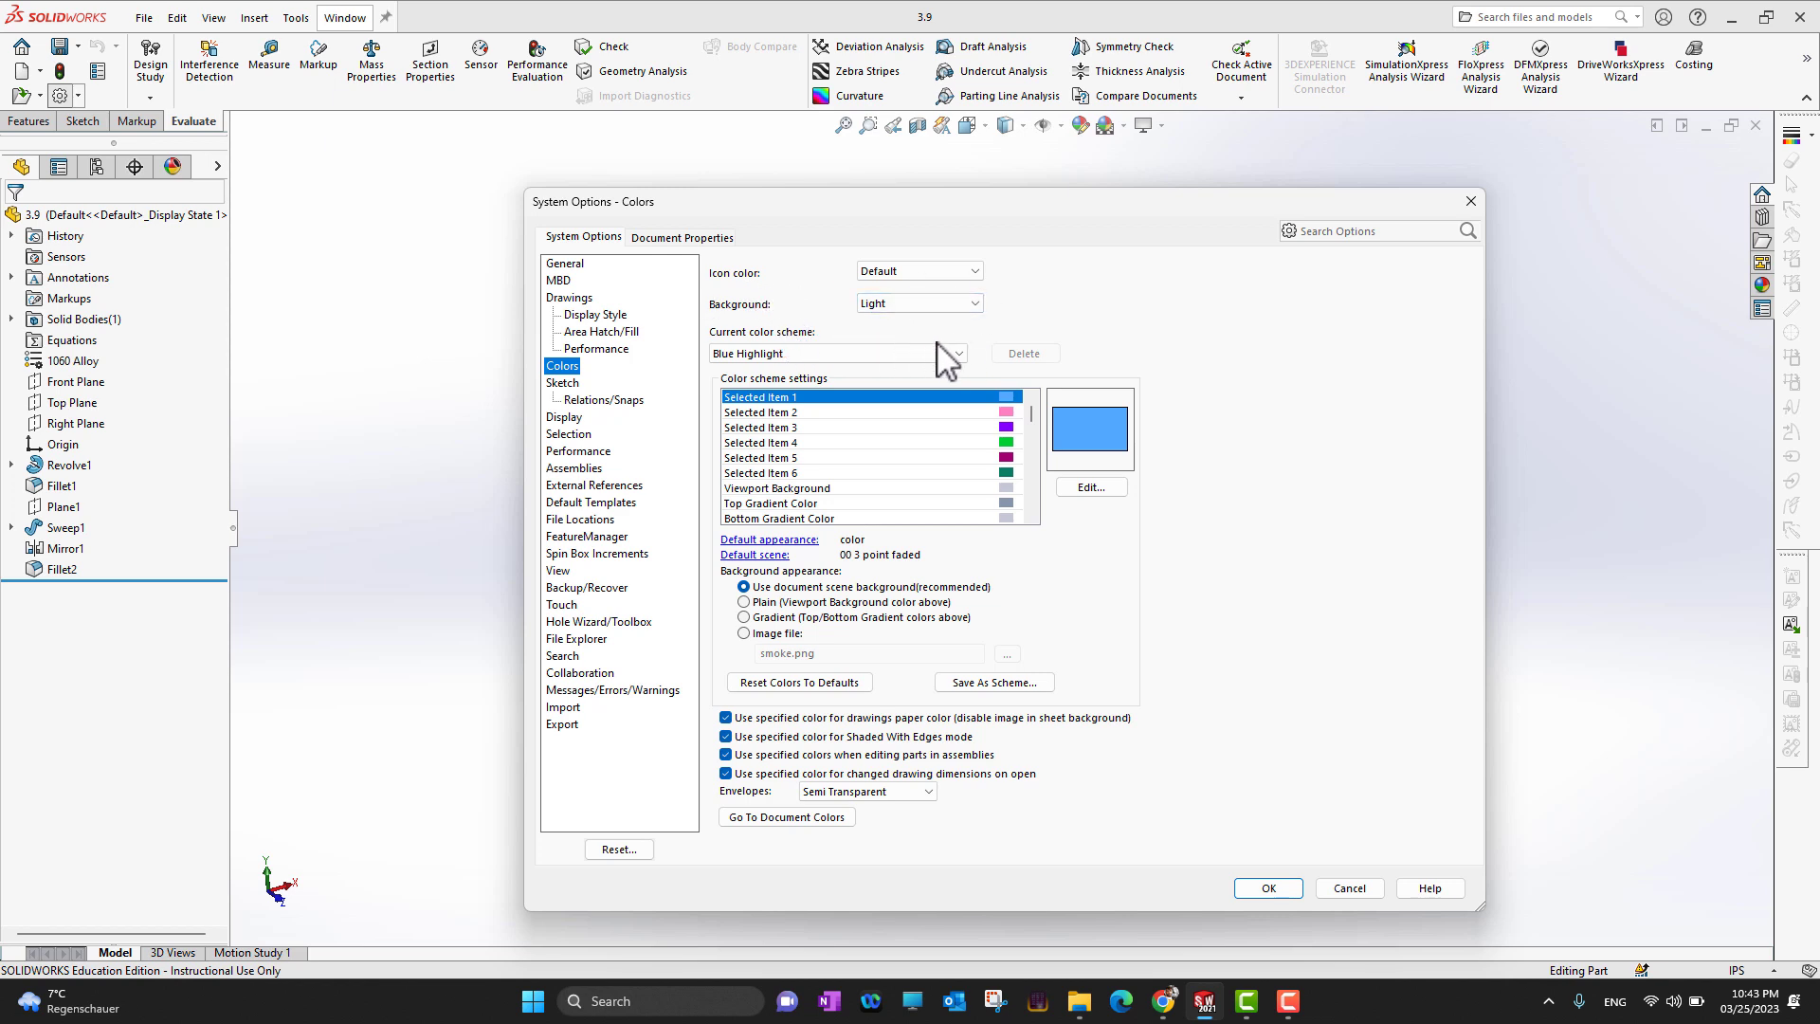
{"action": "left_click", "coordinate": [565, 417]}
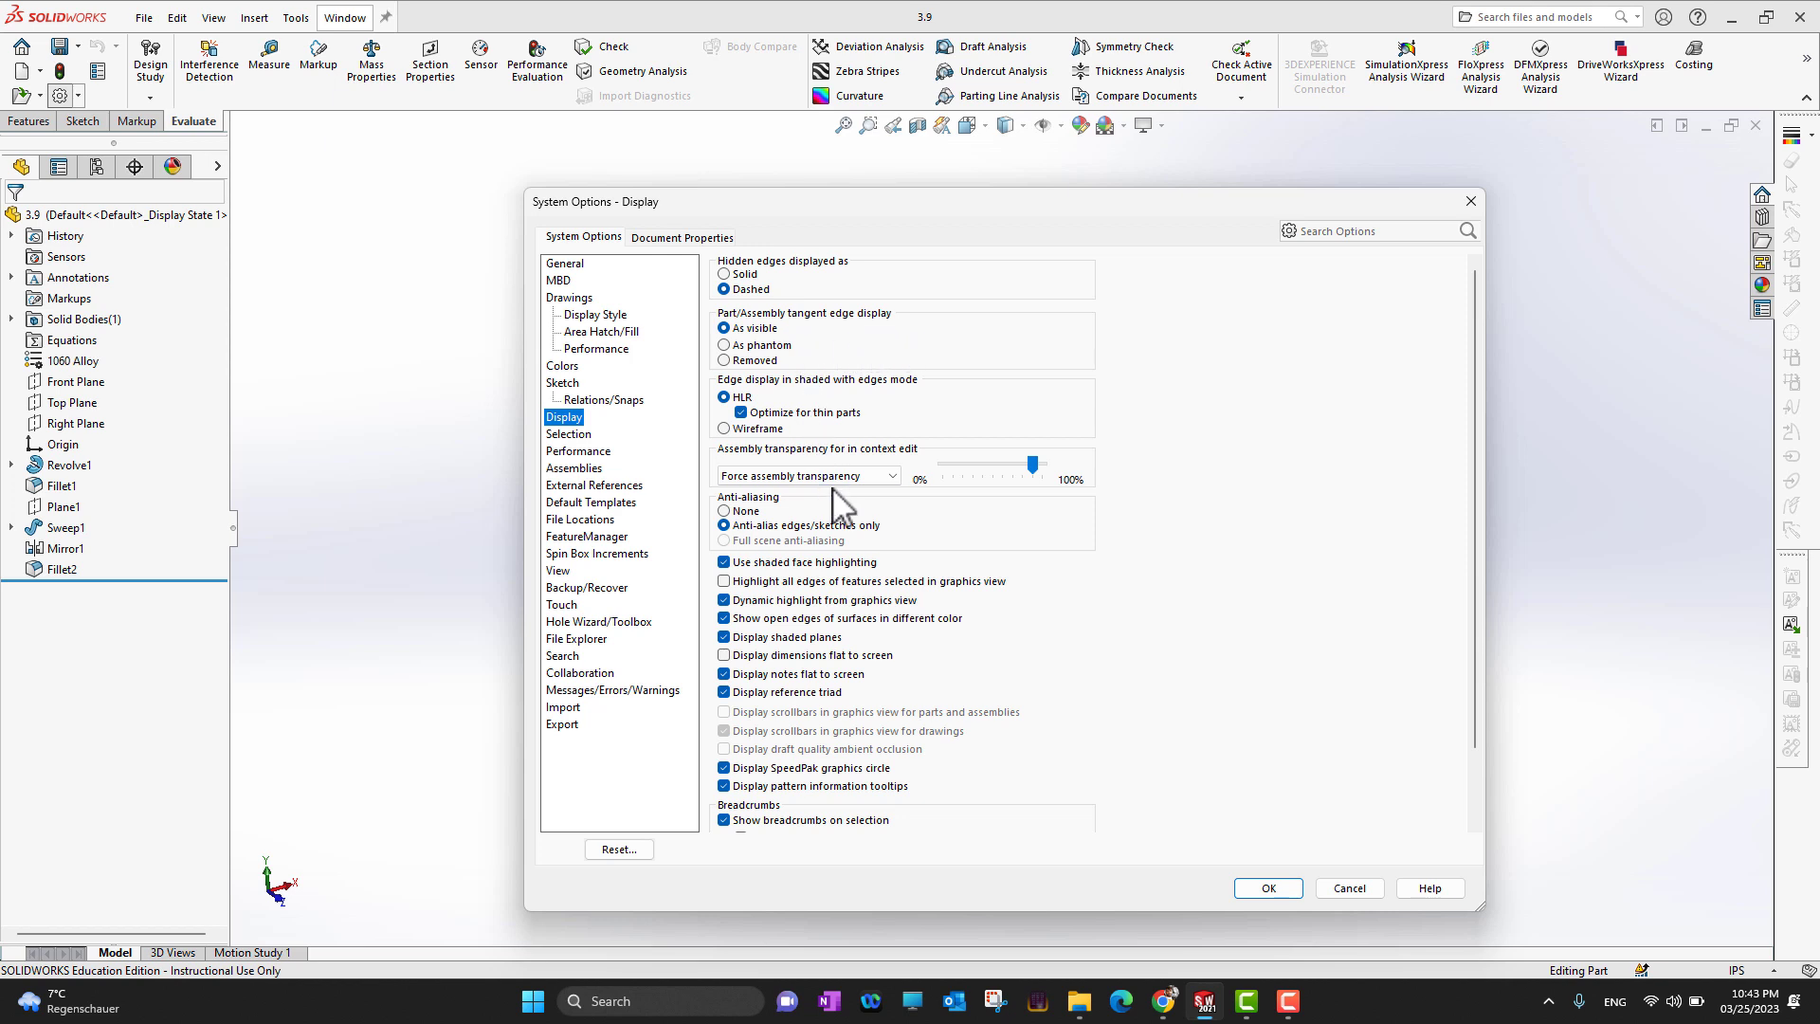
{"action": "left_click", "coordinate": [574, 434]}
{"action": "left_click", "coordinate": [595, 451]}
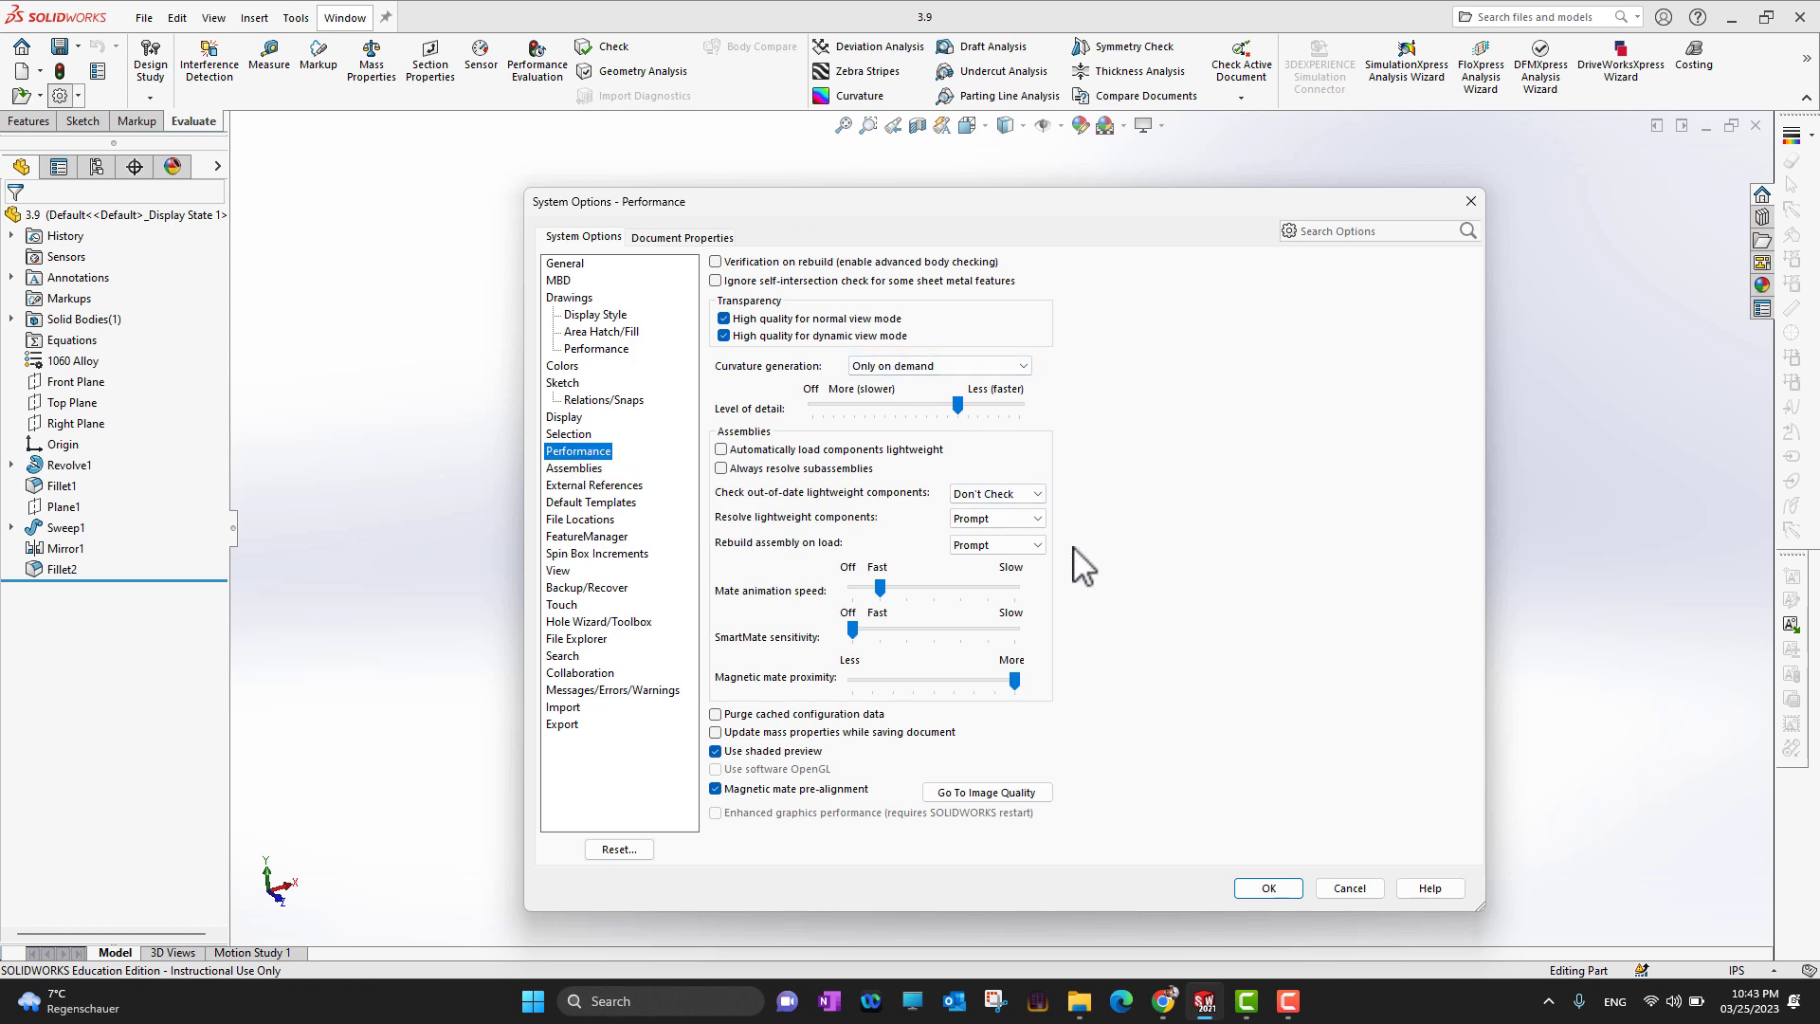
{"action": "left_click", "coordinate": [579, 468]}
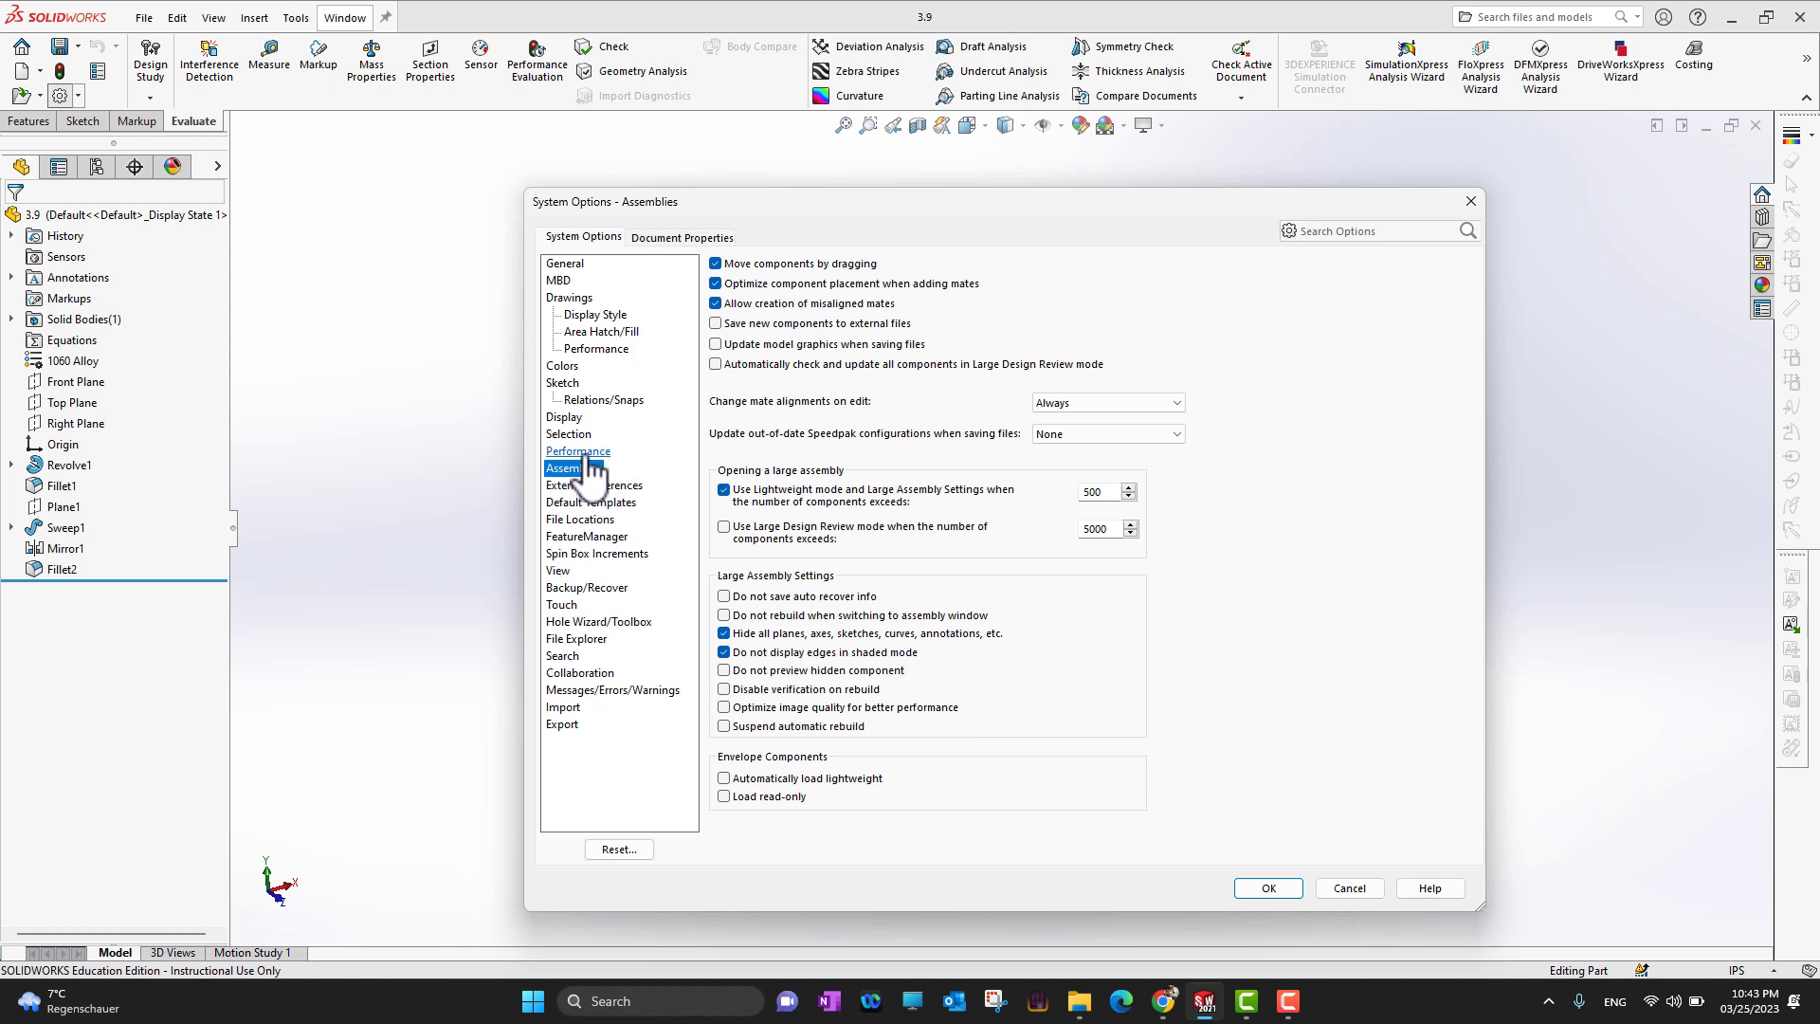
Examine the file locations and default templates in the system options, including the templates offered for parts
{"action": "left_click", "coordinate": [604, 520]}
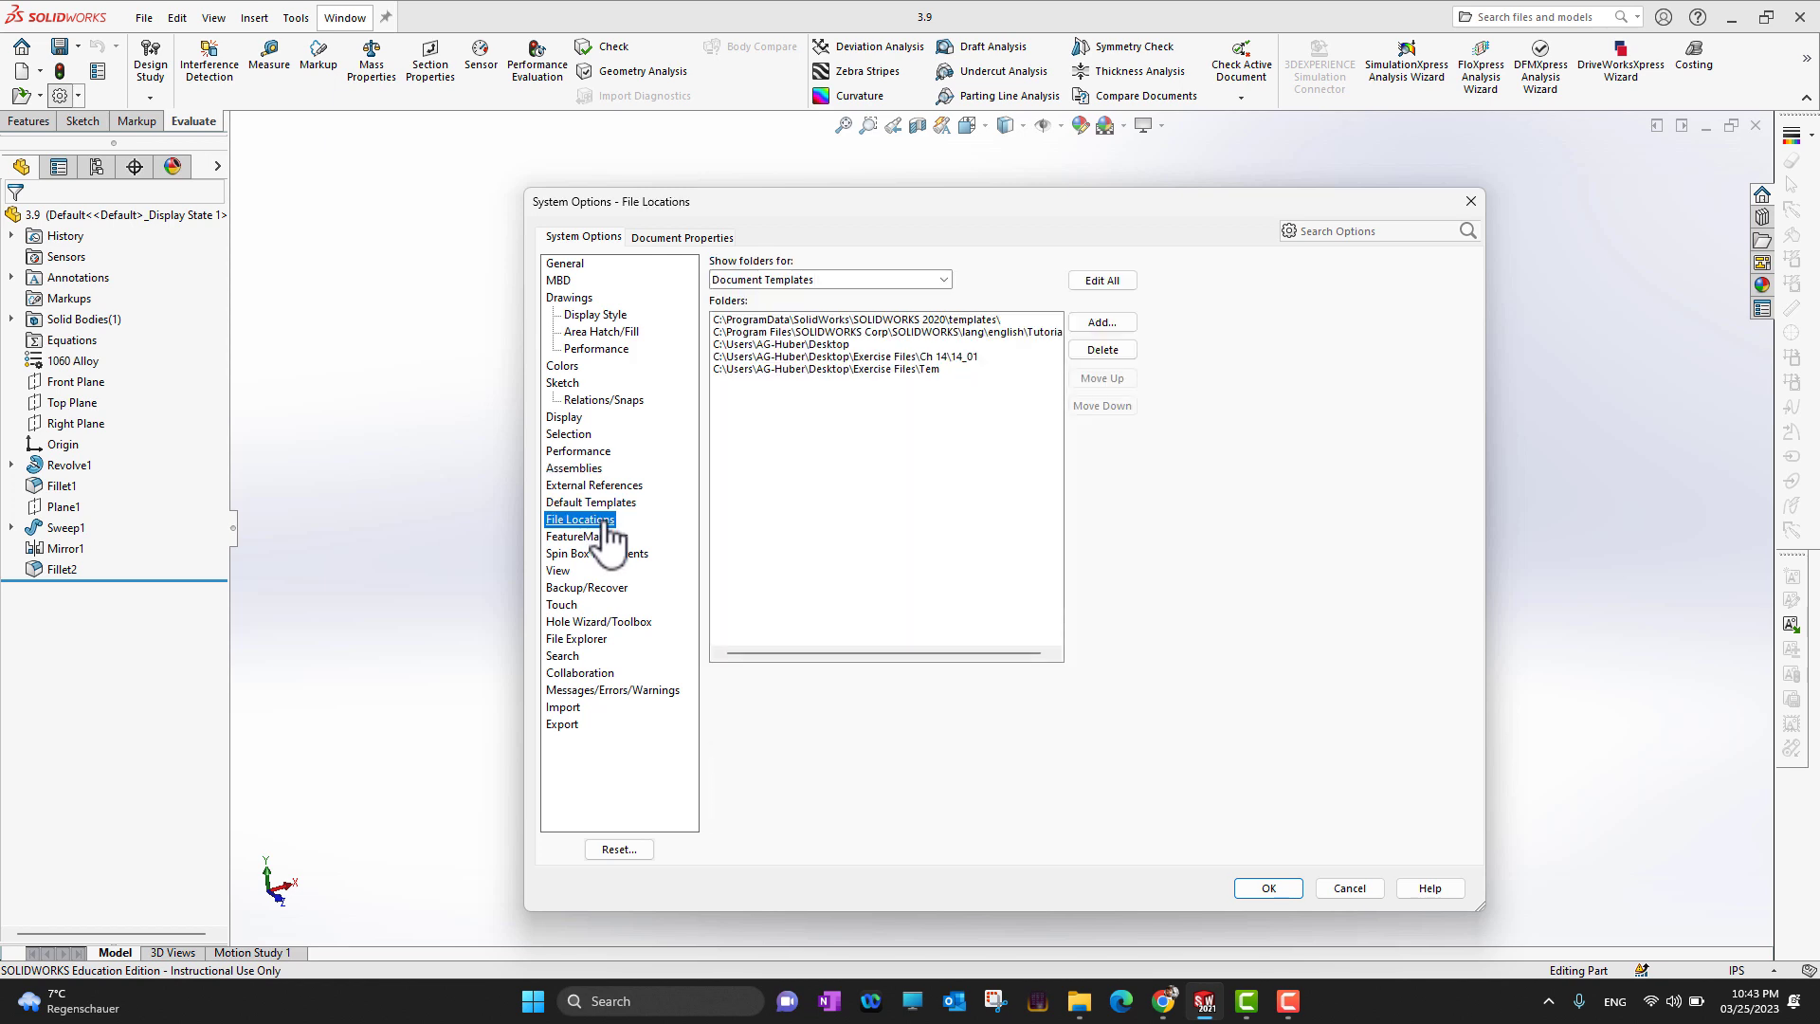
{"action": "left_click", "coordinate": [598, 503]}
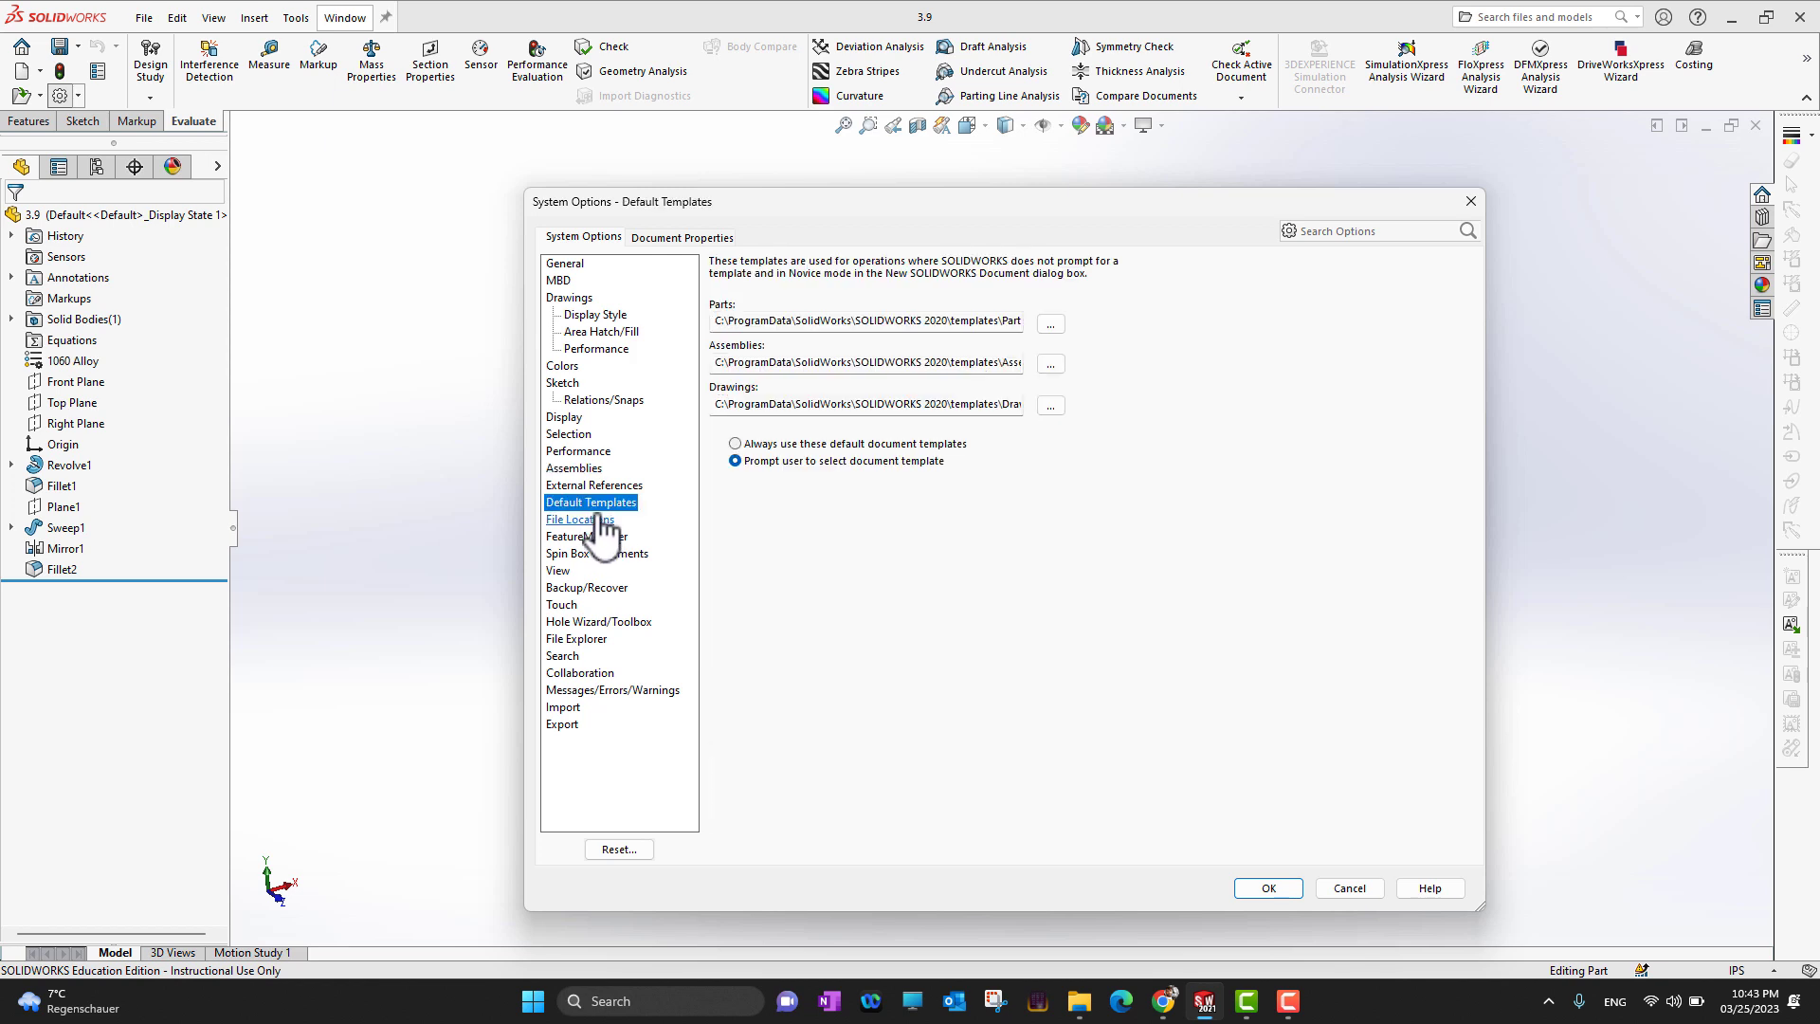
{"action": "left_click", "coordinate": [595, 518]}
{"action": "left_click", "coordinate": [588, 506]}
{"action": "left_click", "coordinate": [1053, 325]}
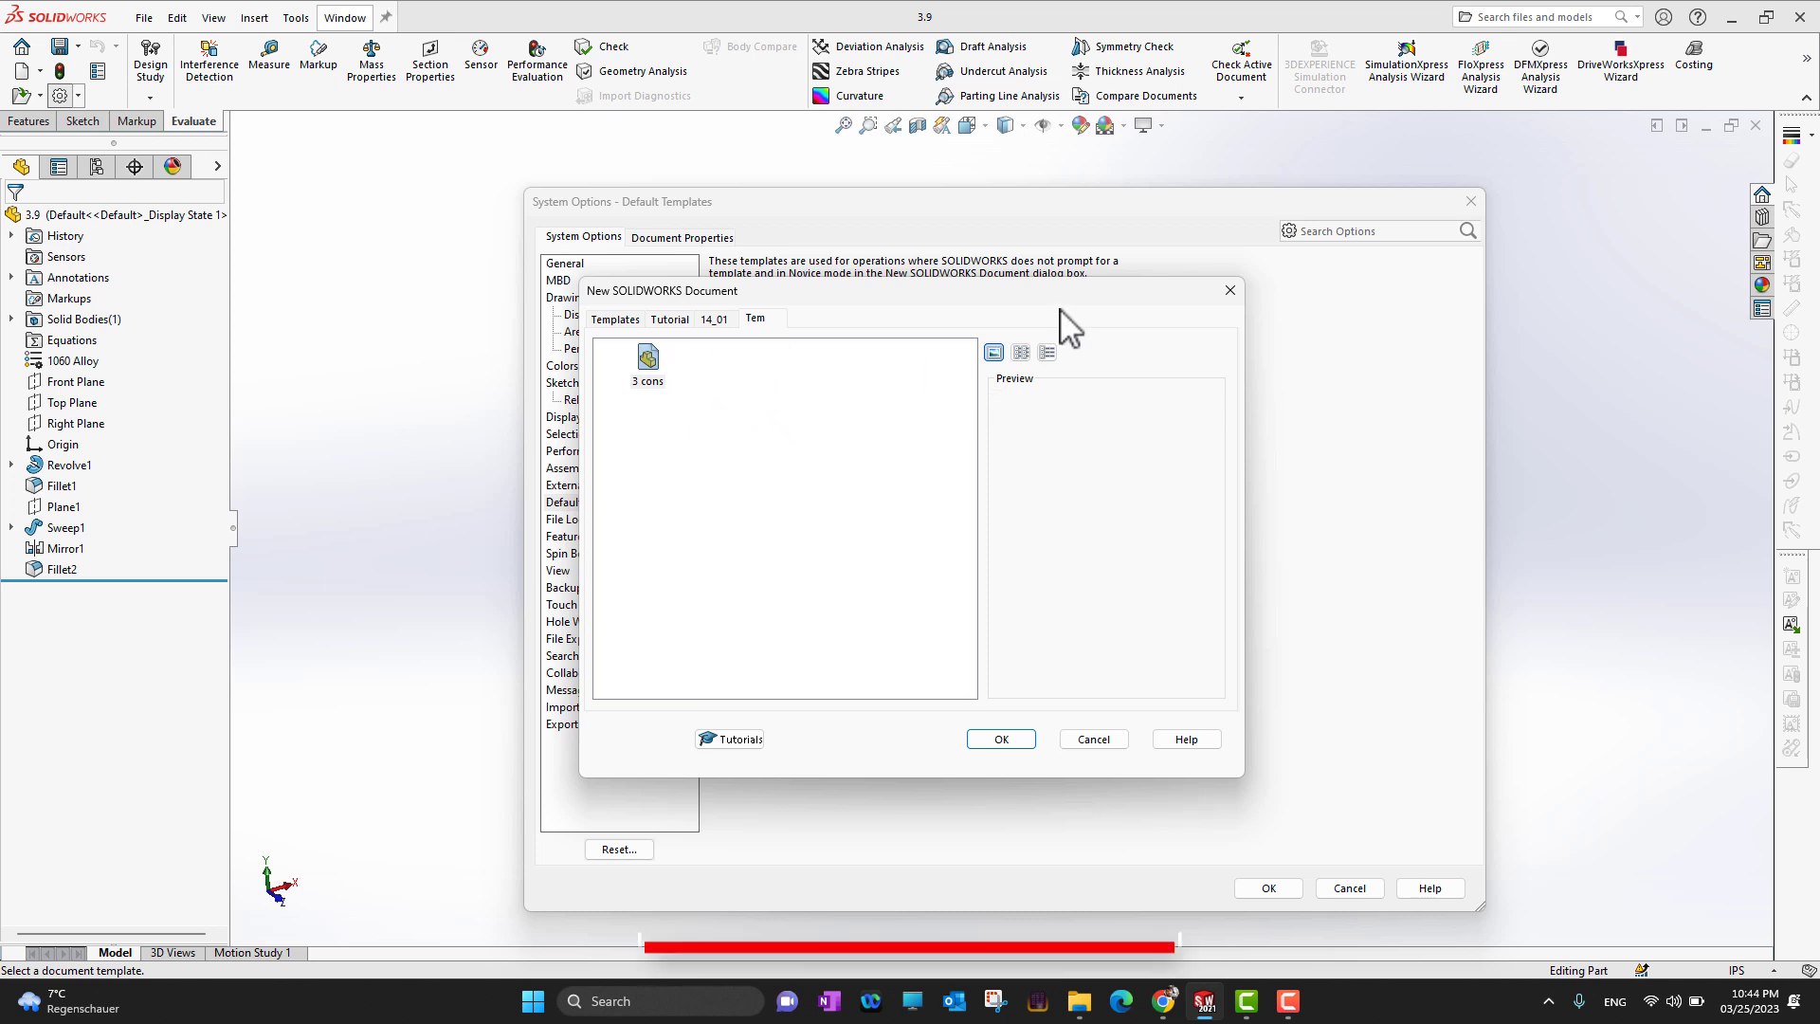
{"action": "left_click", "coordinate": [715, 320]}
{"action": "left_click", "coordinate": [616, 319]}
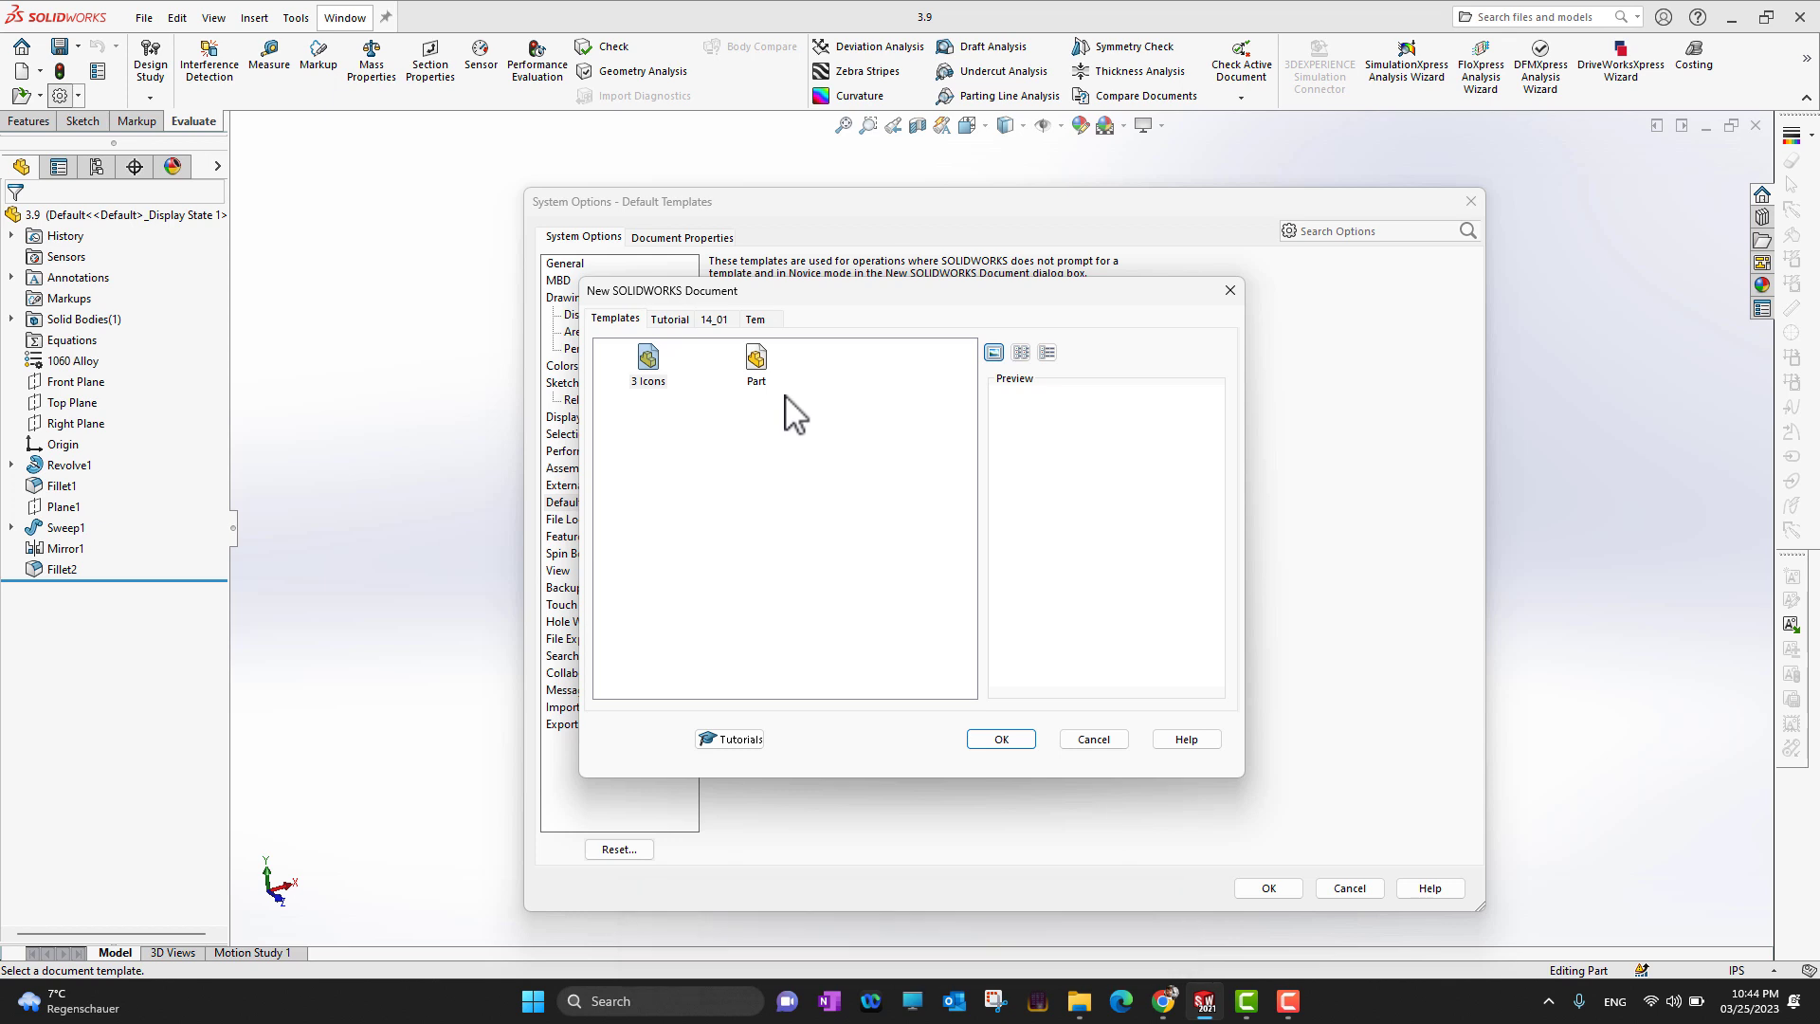
{"action": "left_click", "coordinate": [1231, 290]}
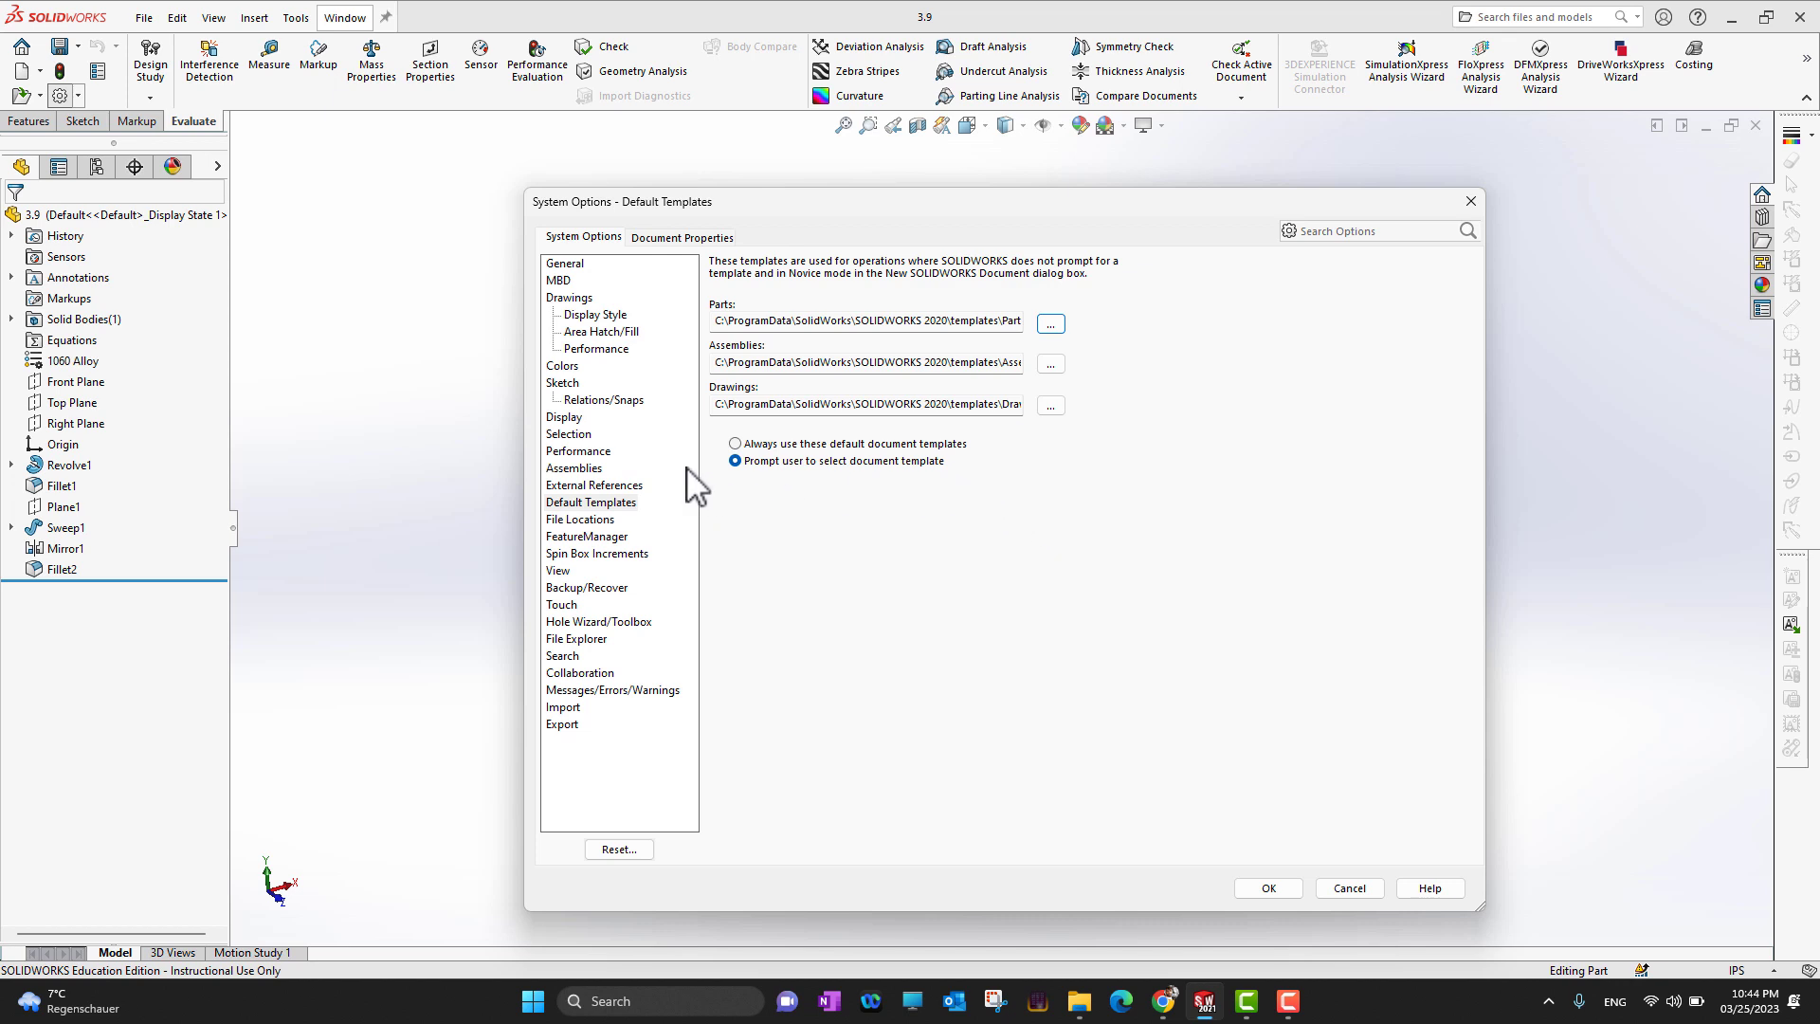
Add the Ch 2 folder from Exercise Files to the document template file locations
{"action": "left_click", "coordinate": [593, 521]}
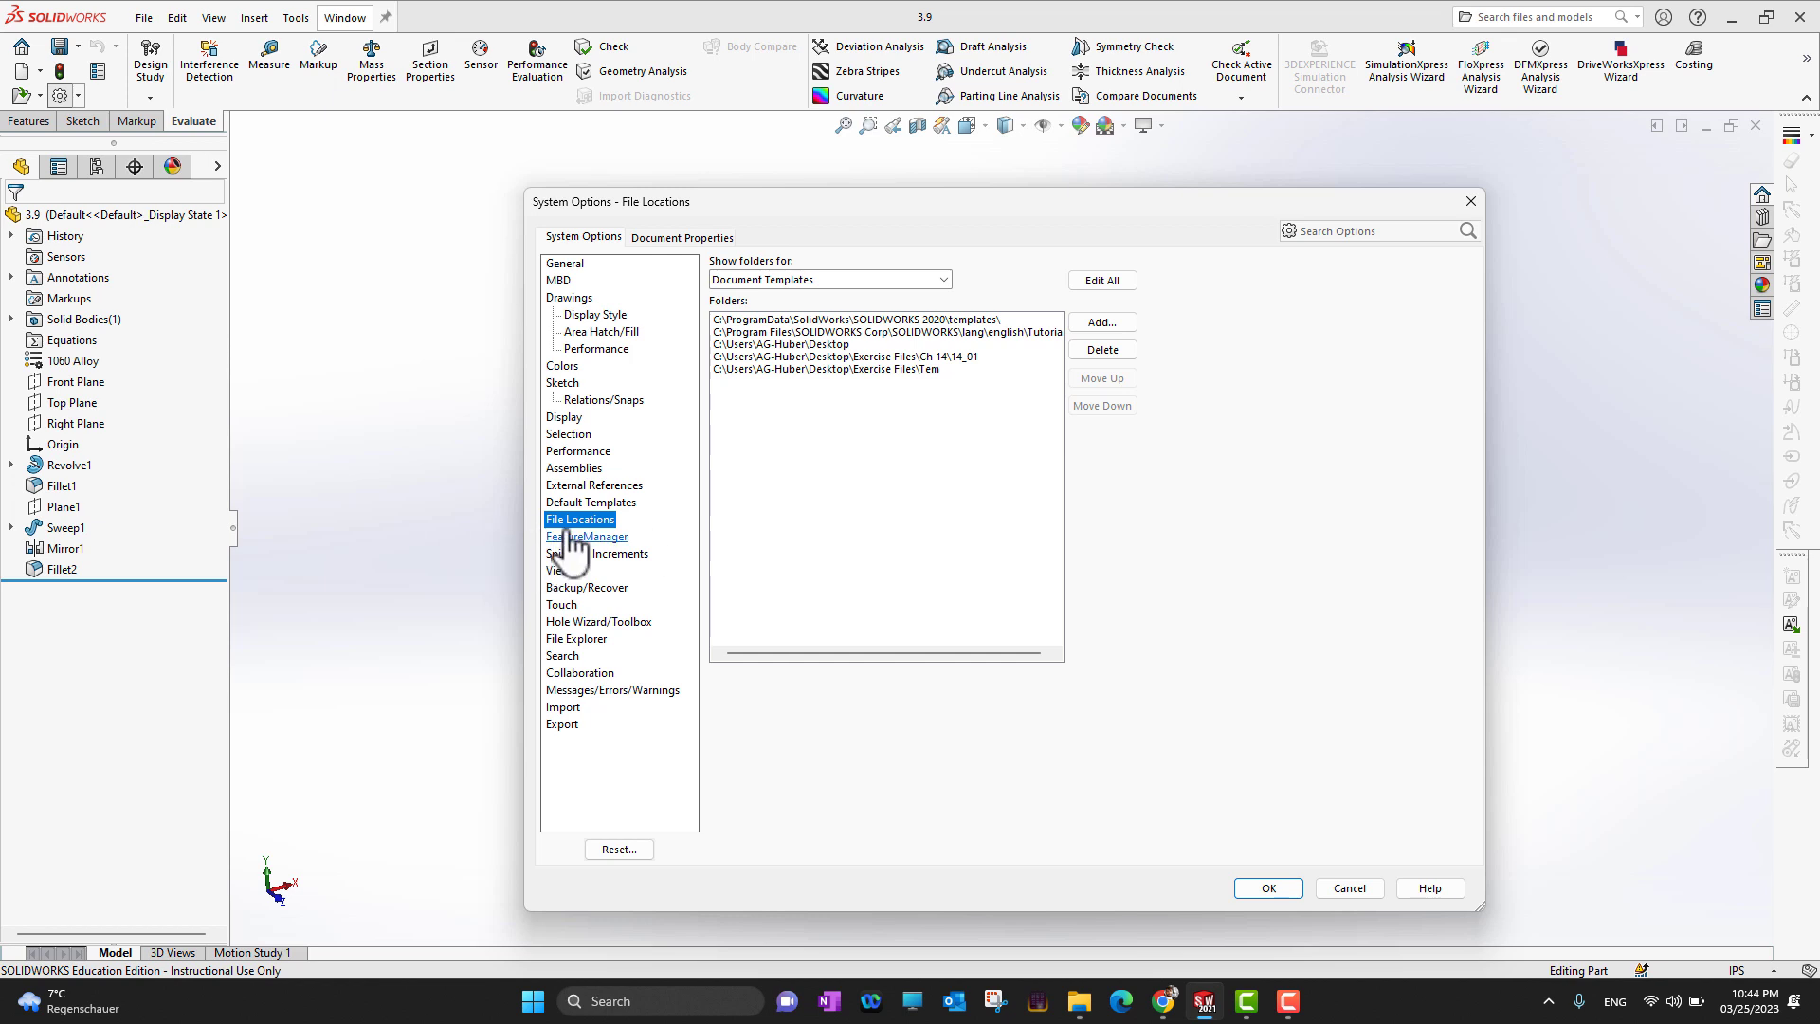
{"action": "left_click", "coordinate": [1103, 324]}
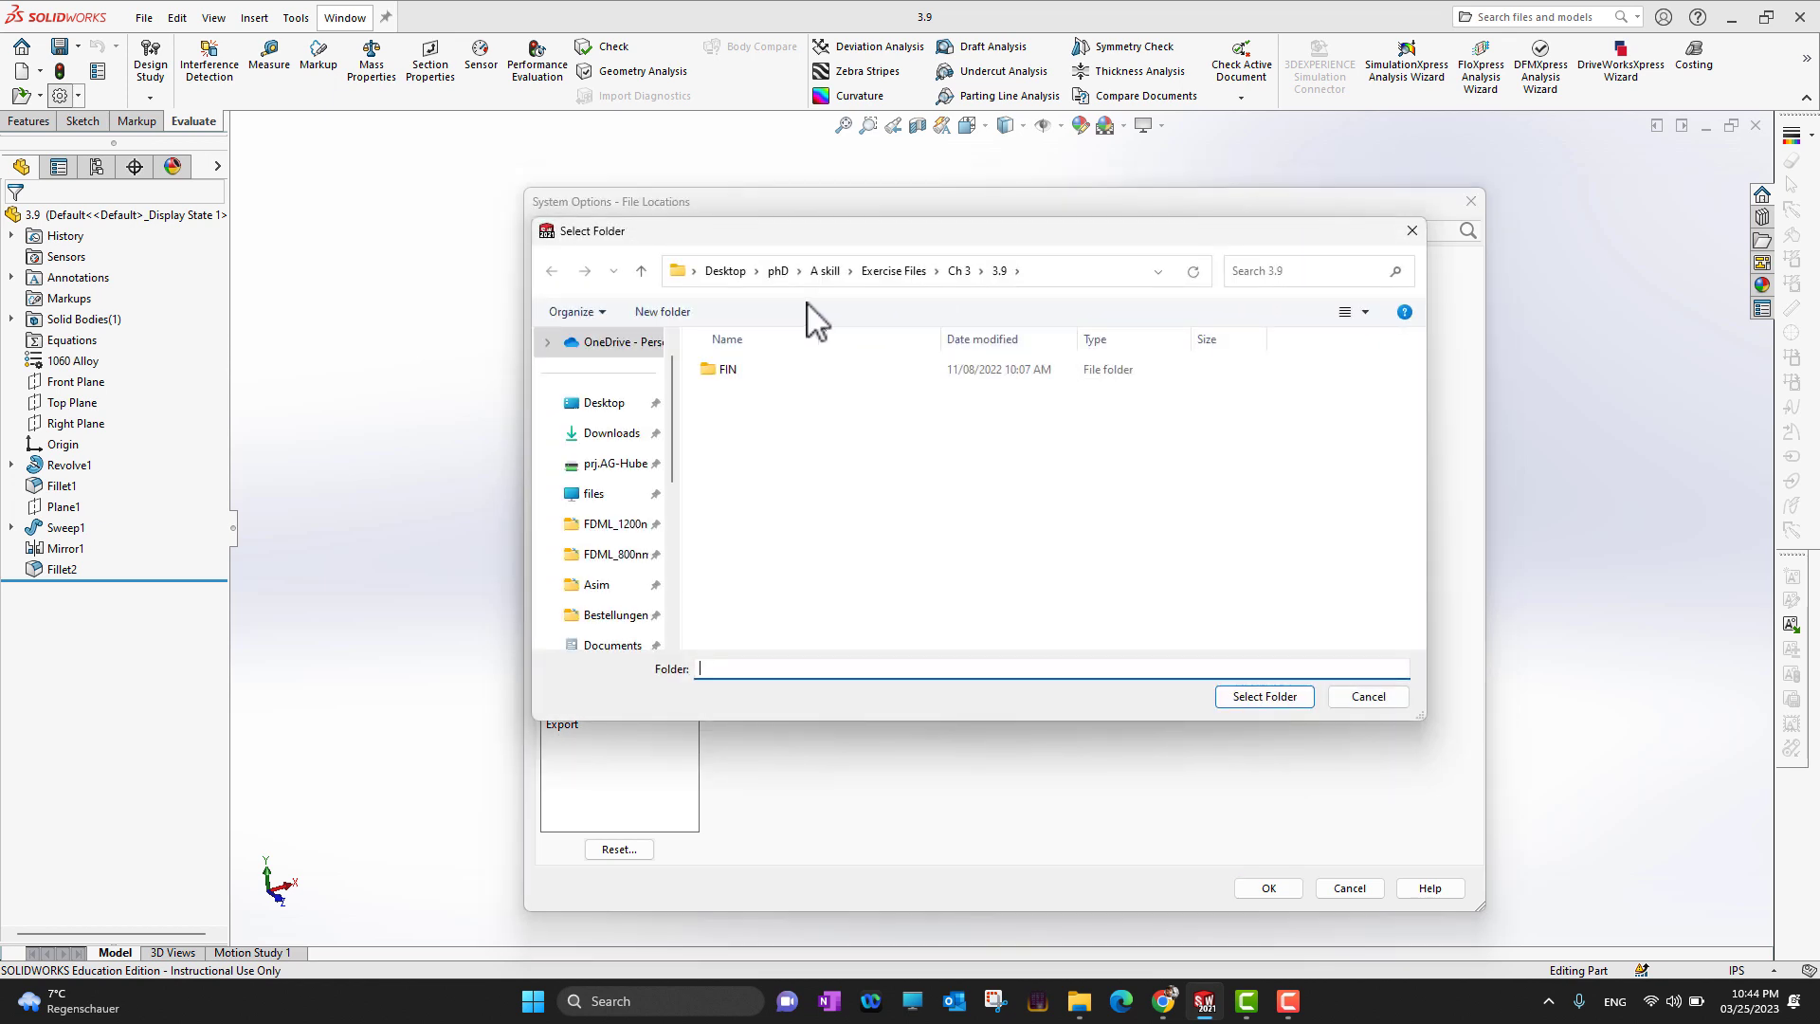
{"action": "left_click", "coordinate": [886, 272]}
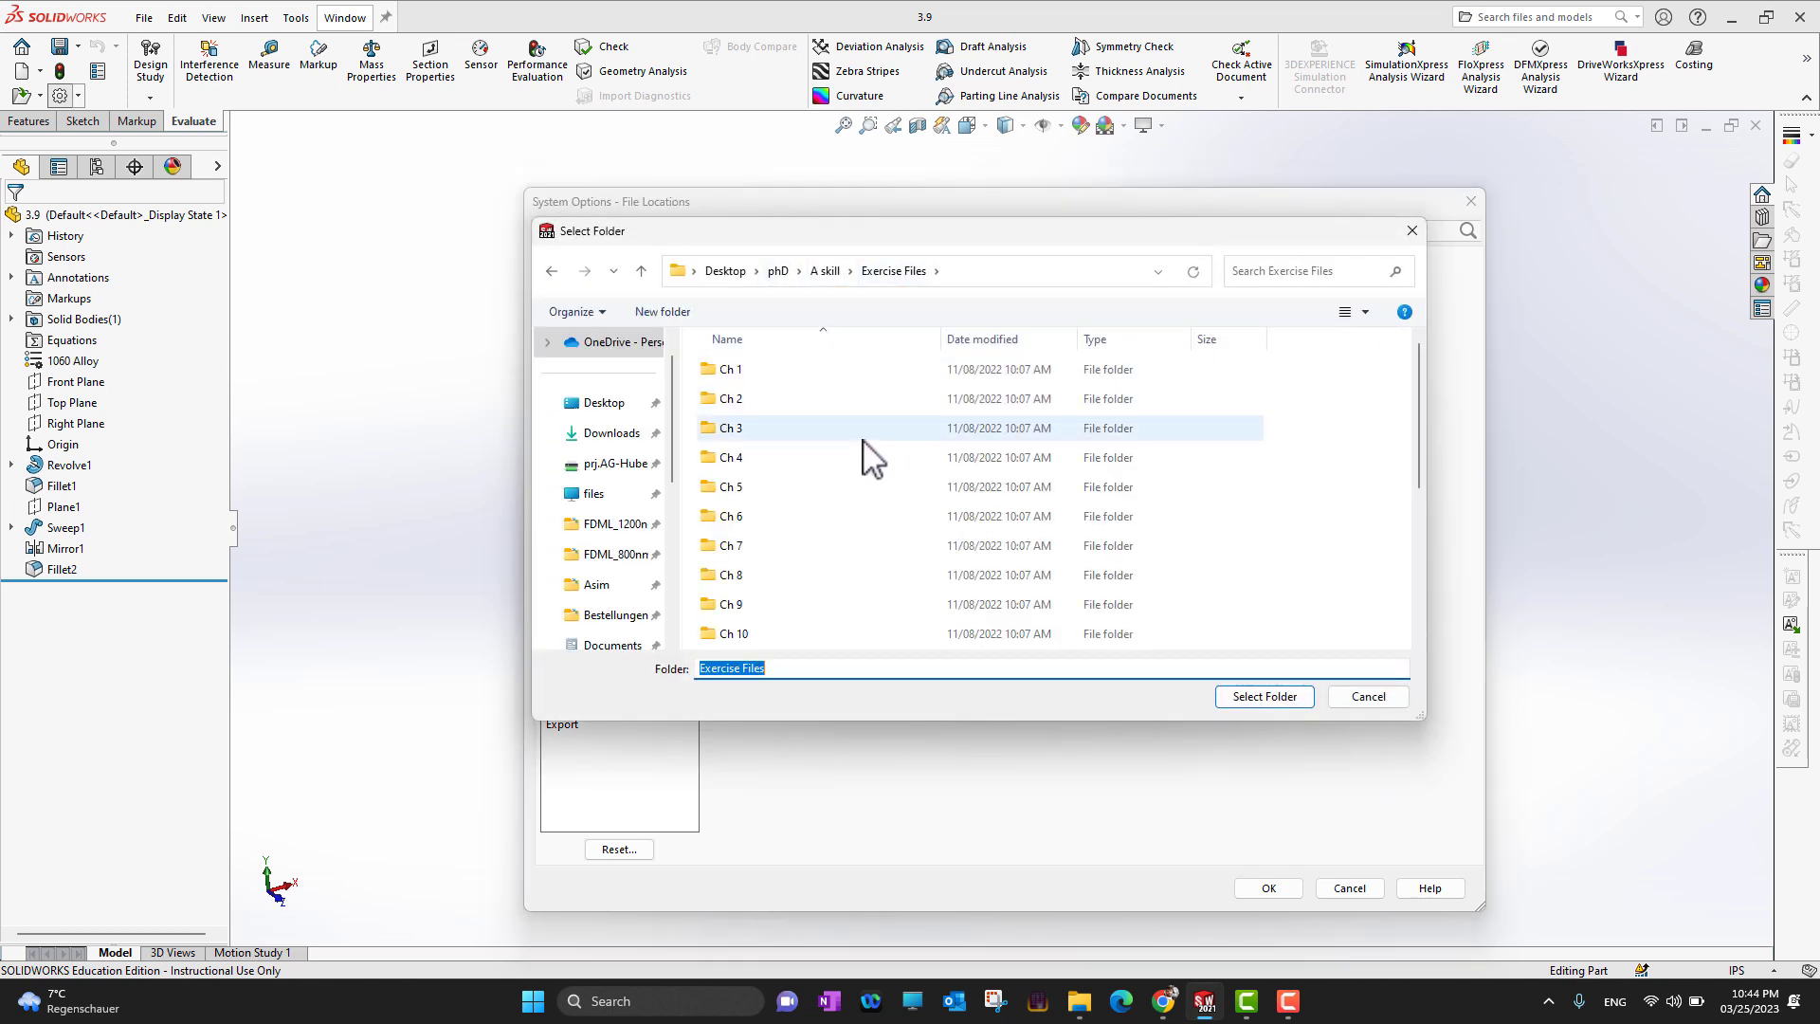
{"action": "double_click", "coordinate": [811, 640]}
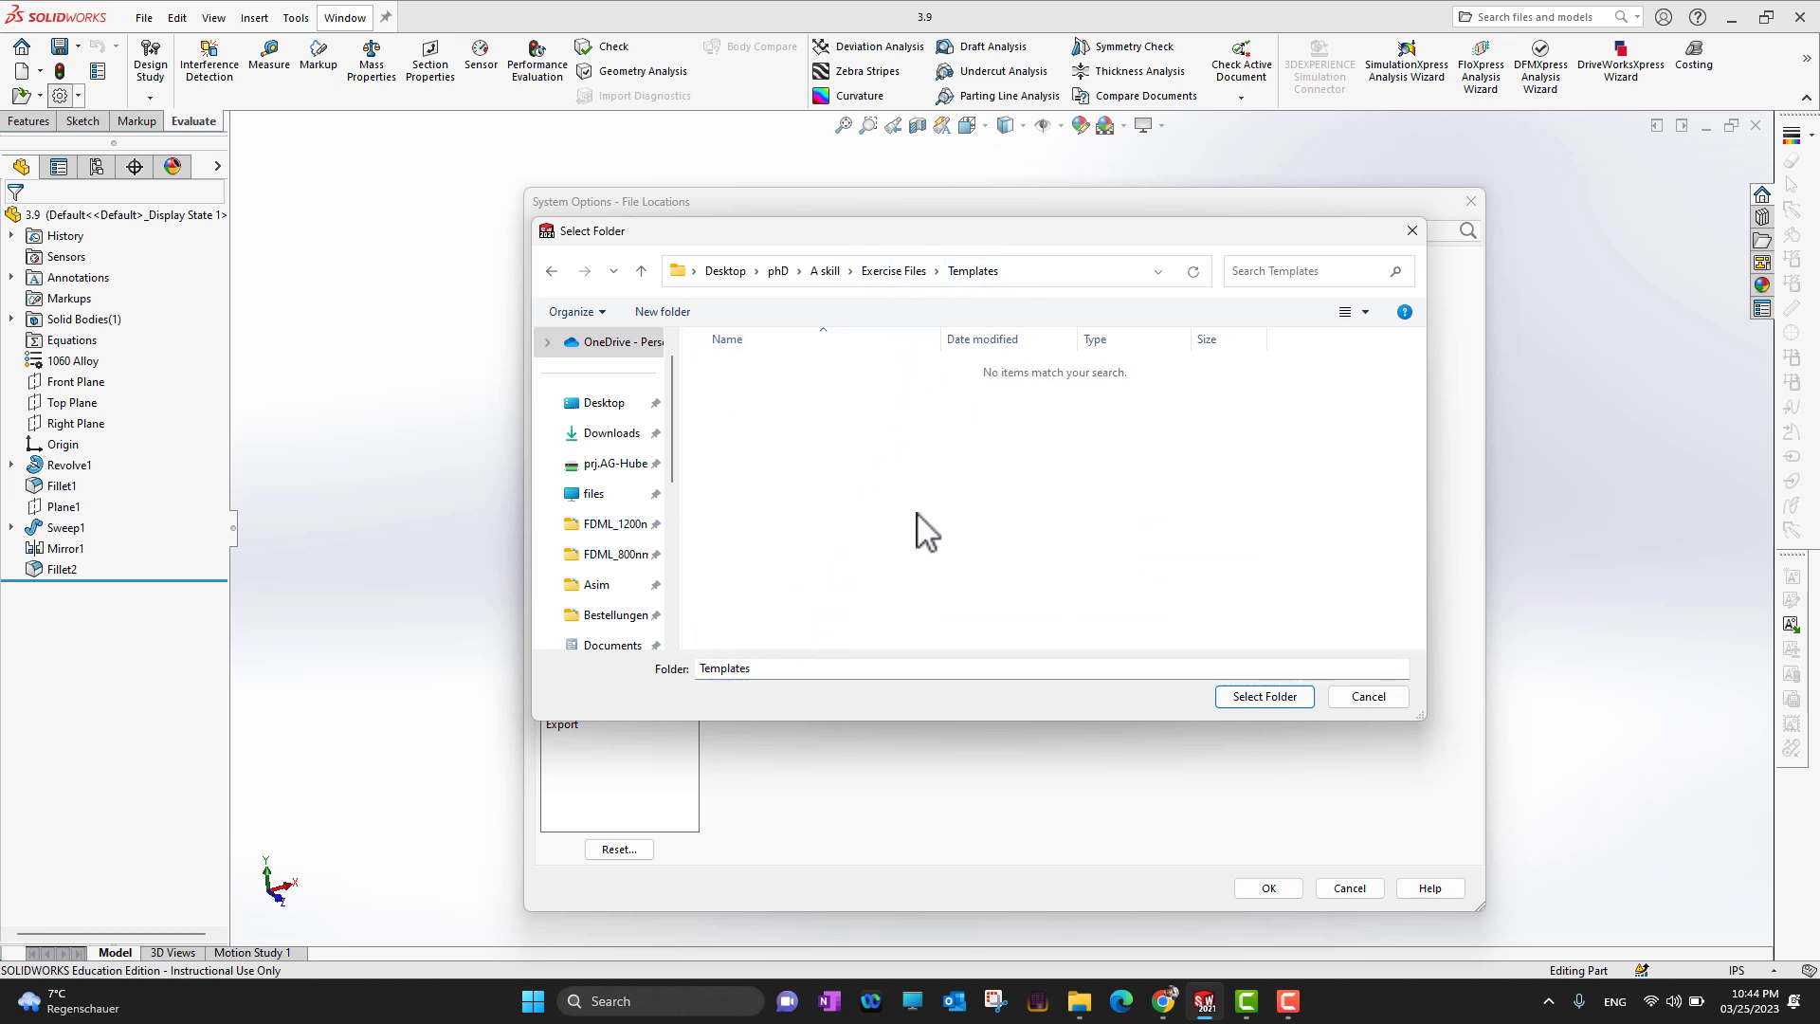
{"action": "left_click", "coordinate": [892, 275]}
{"action": "double_click", "coordinate": [768, 398]}
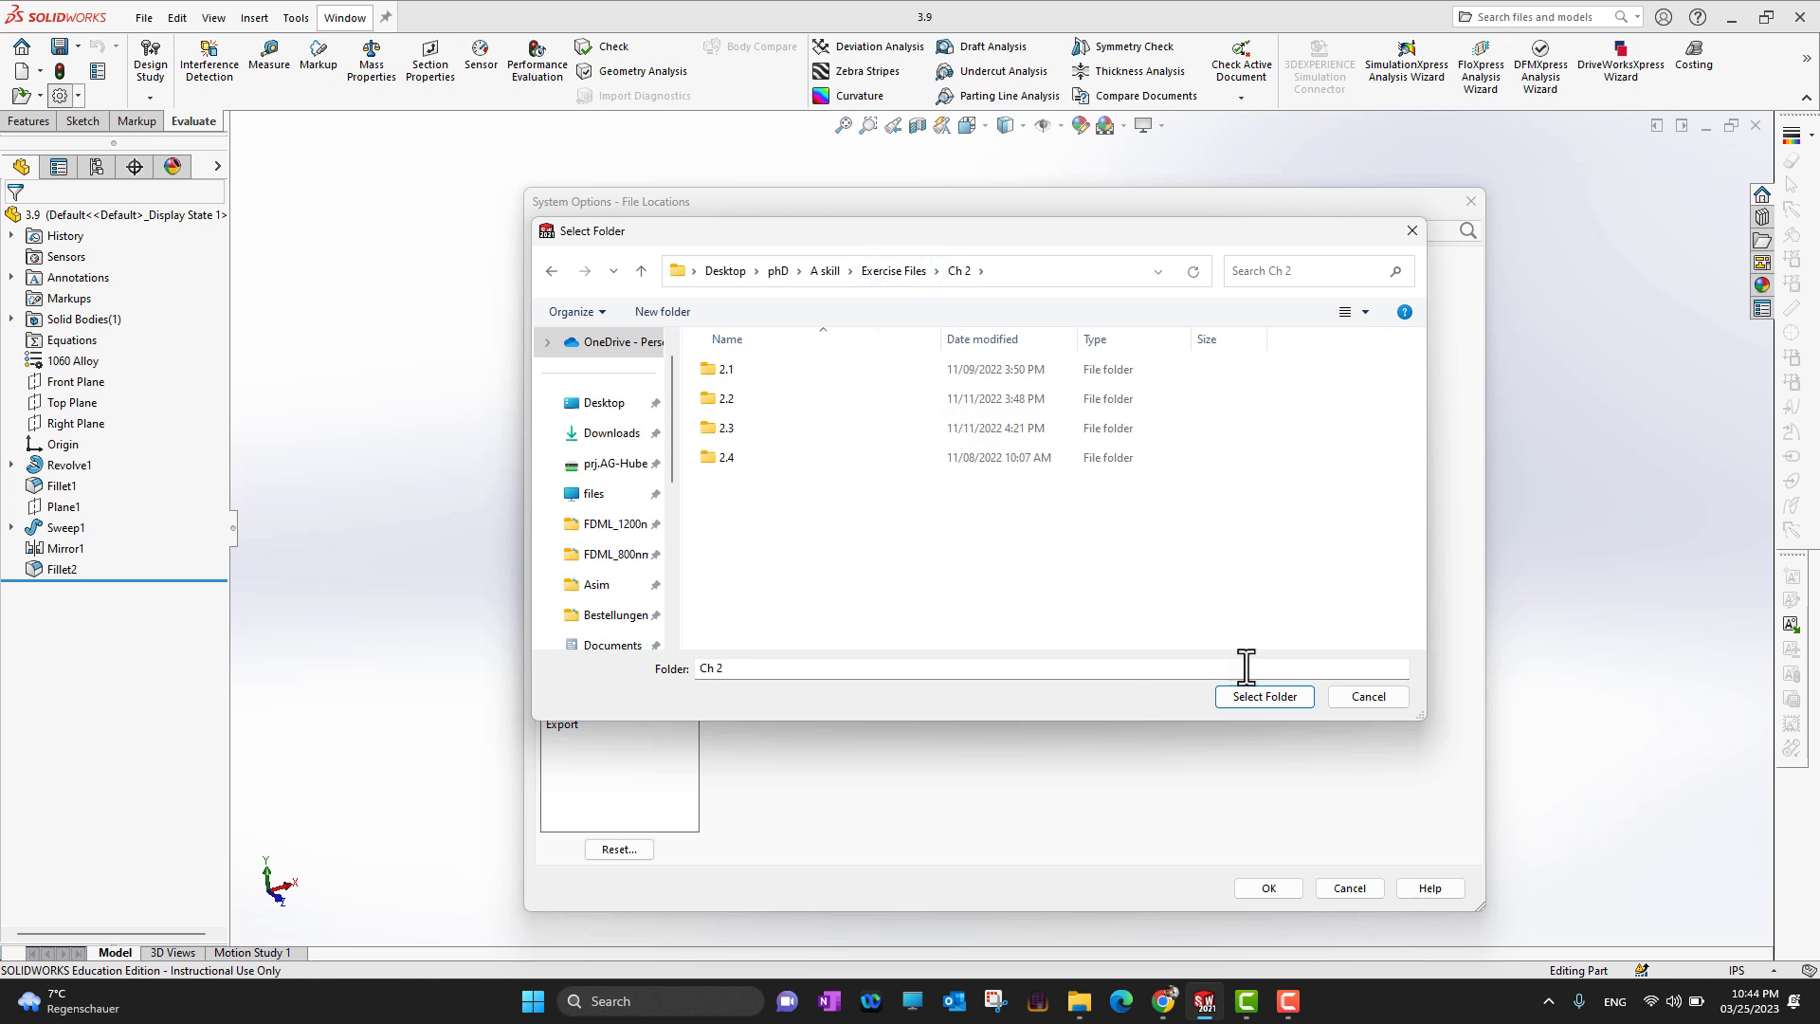
{"action": "left_click", "coordinate": [1266, 695]}
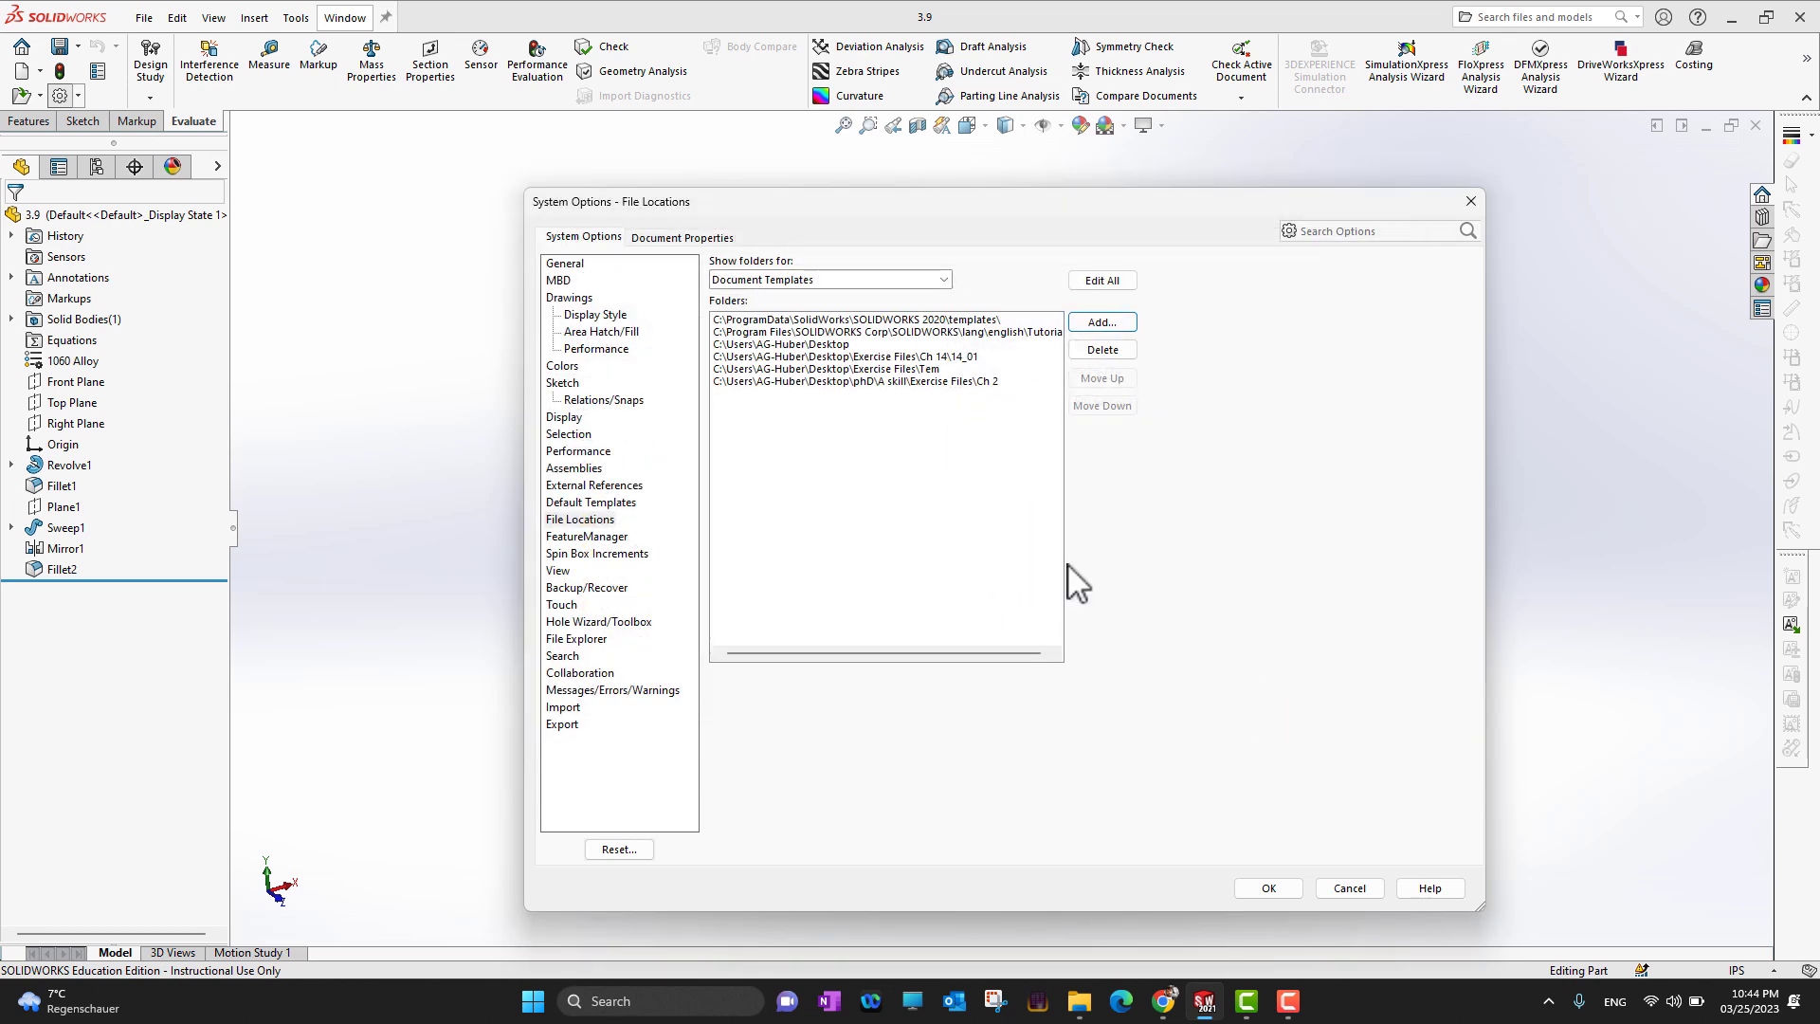
Delete the Exercise Files\Ch 2 folder from the document template file locations
{"action": "left_click", "coordinate": [967, 382]}
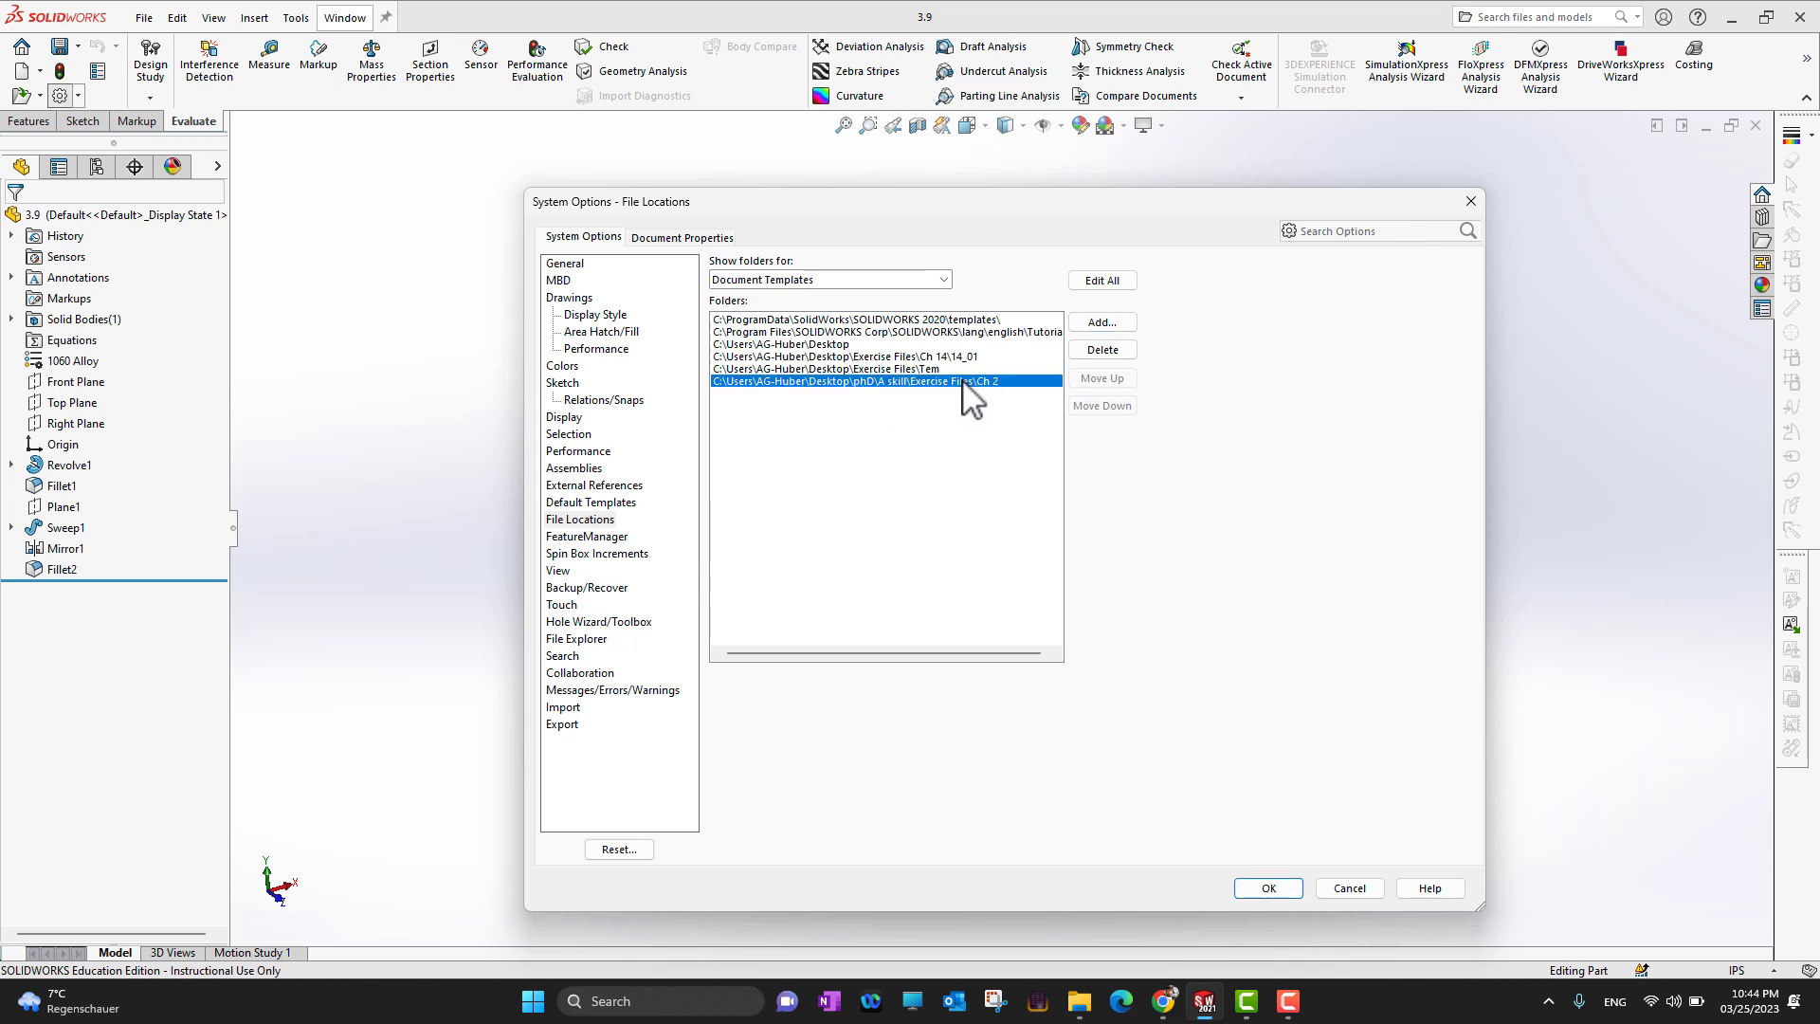
{"action": "left_click", "coordinate": [1102, 350]}
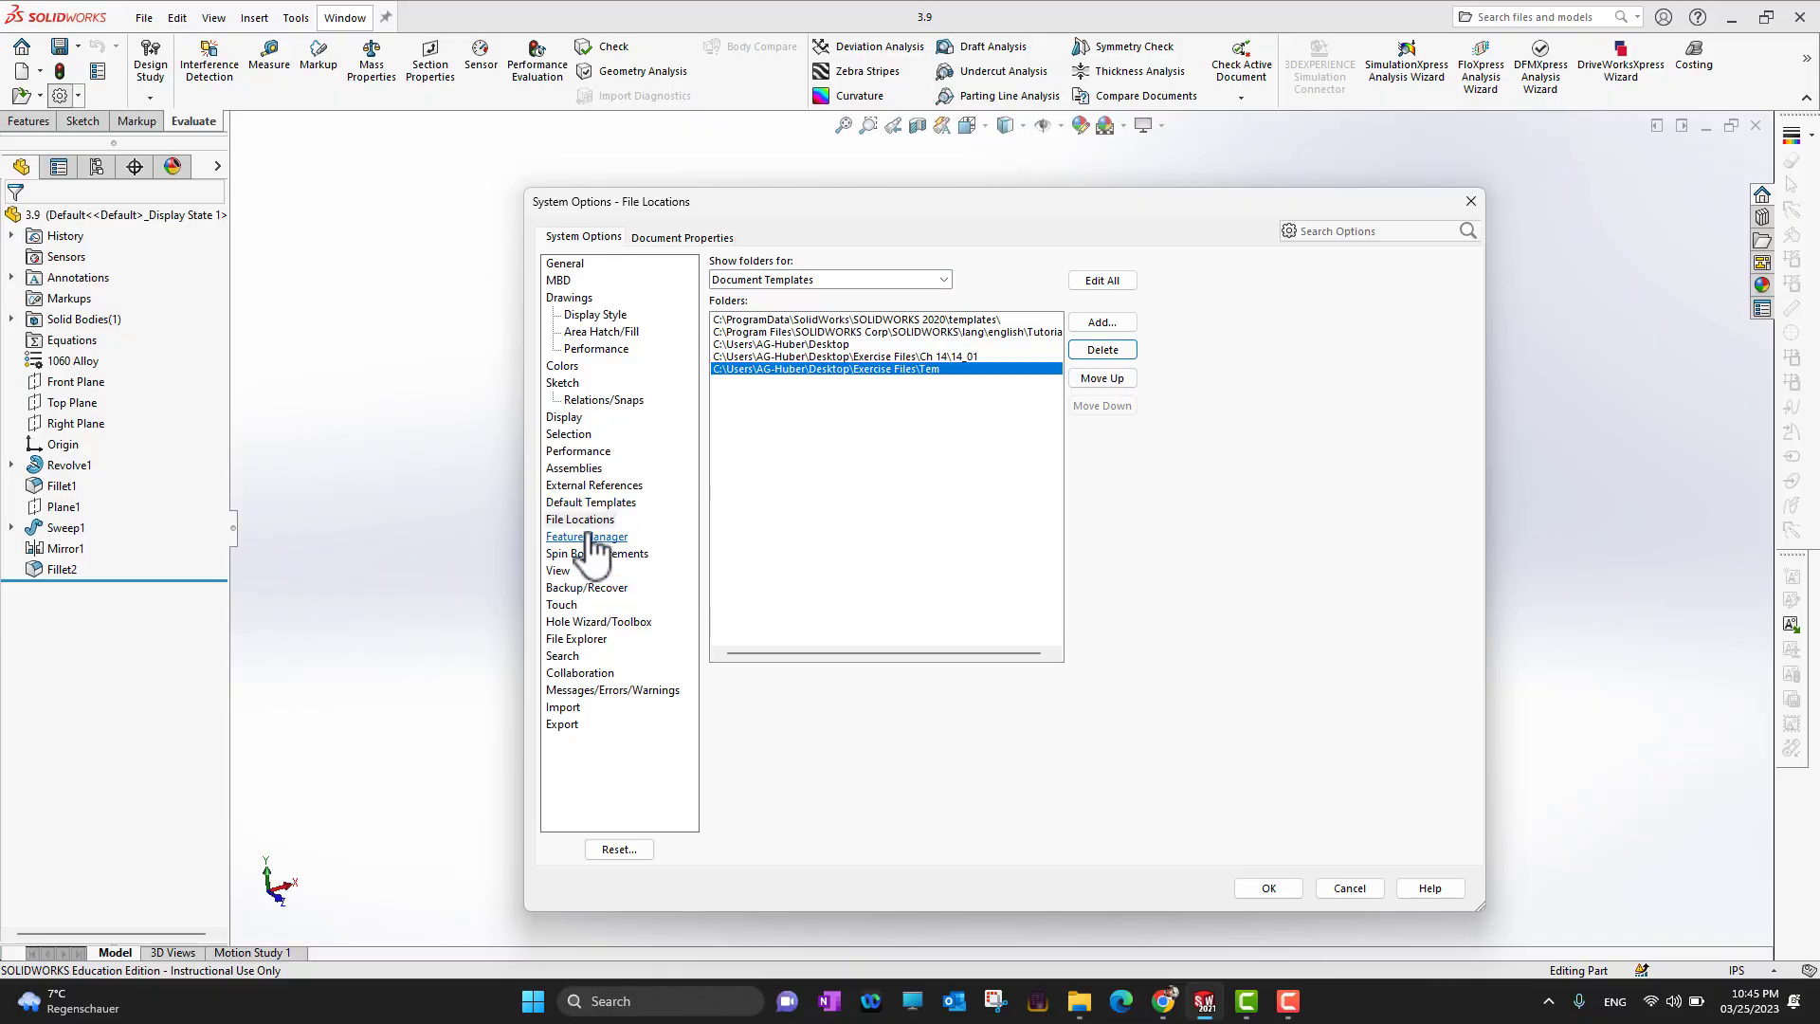
Examine the system options for Hole Wizard/Toolbox and File Explorer
{"action": "left_click", "coordinate": [588, 625]}
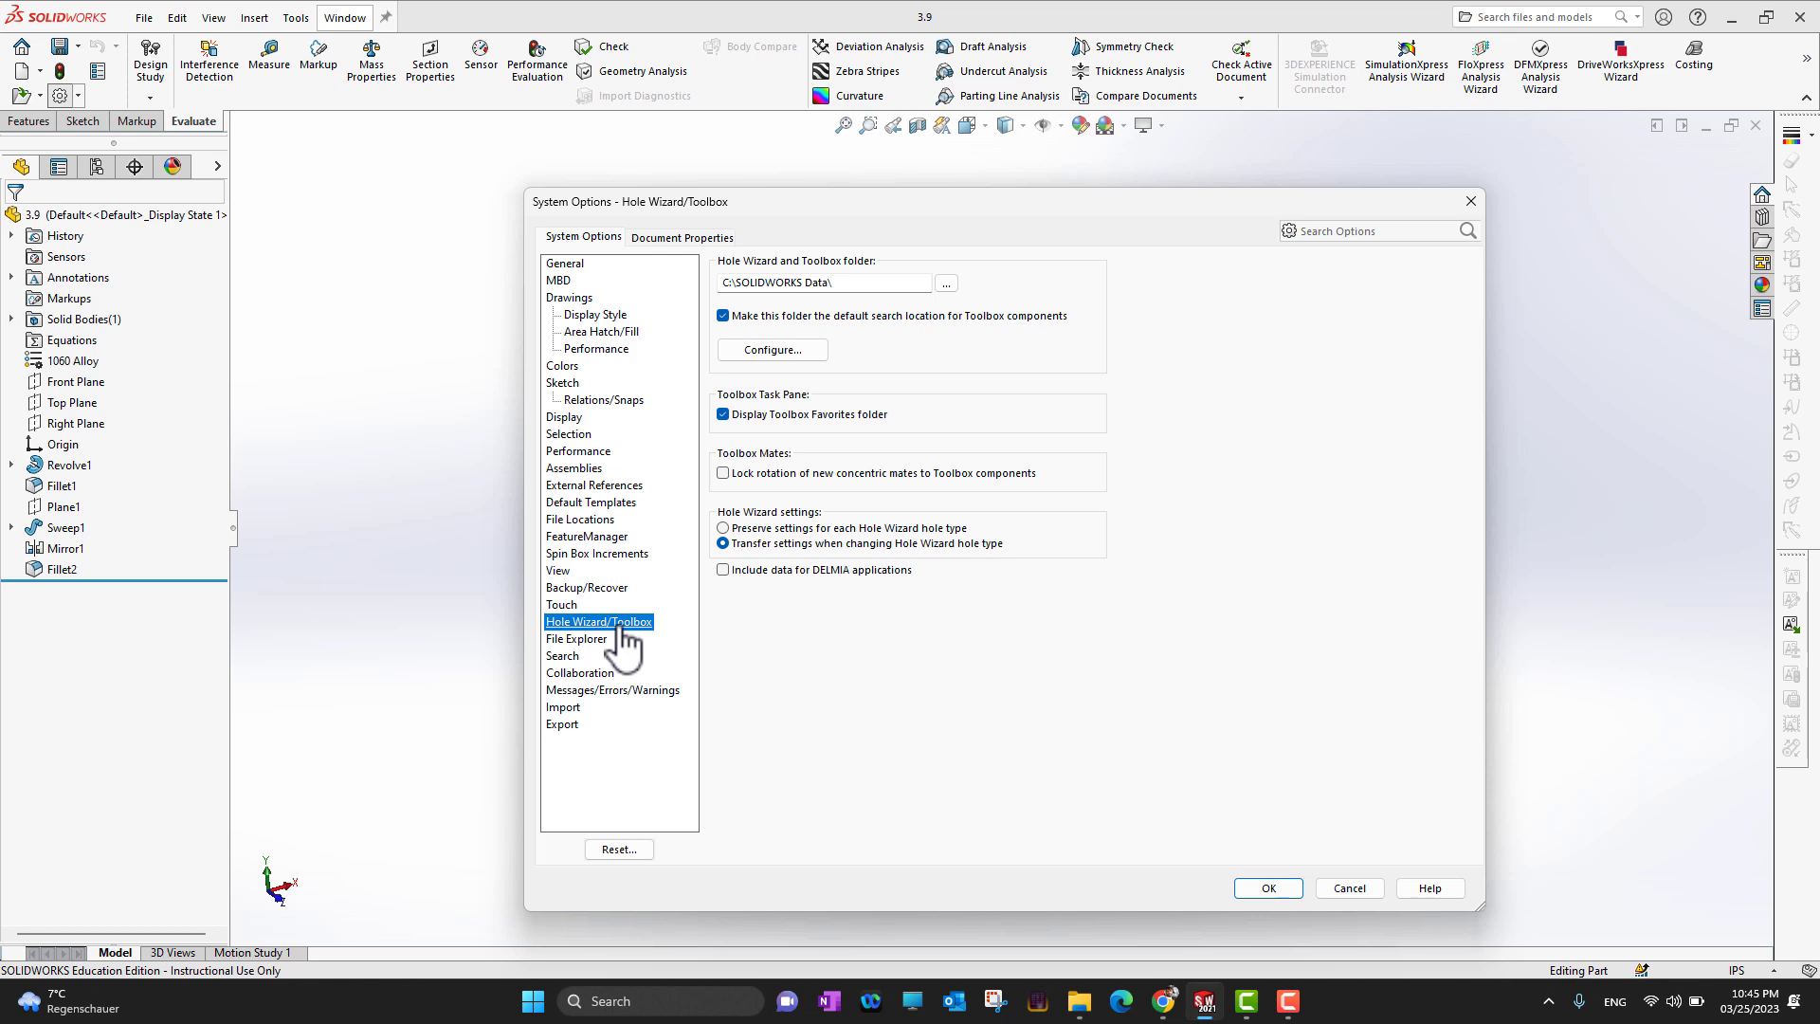
{"action": "left_click", "coordinate": [603, 641]}
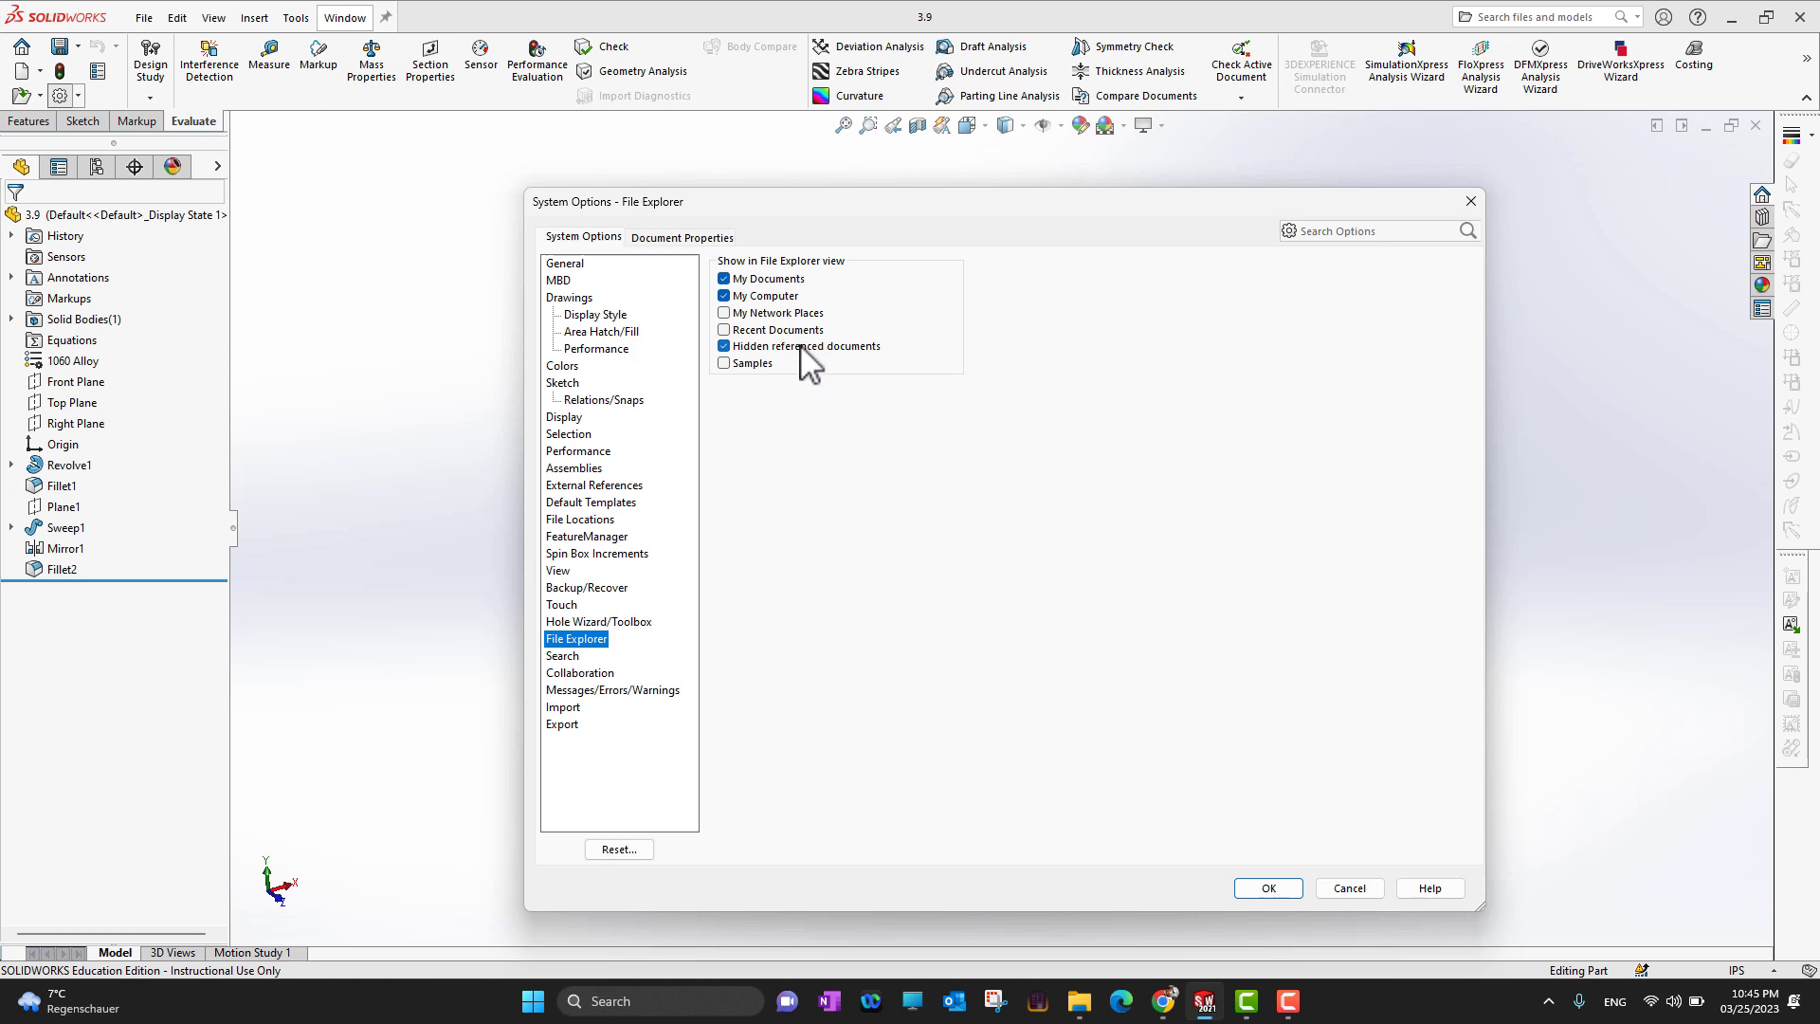
Examine the document's drafting standard properties, including the balloon and datum annotation settings
{"action": "left_click", "coordinate": [661, 239]}
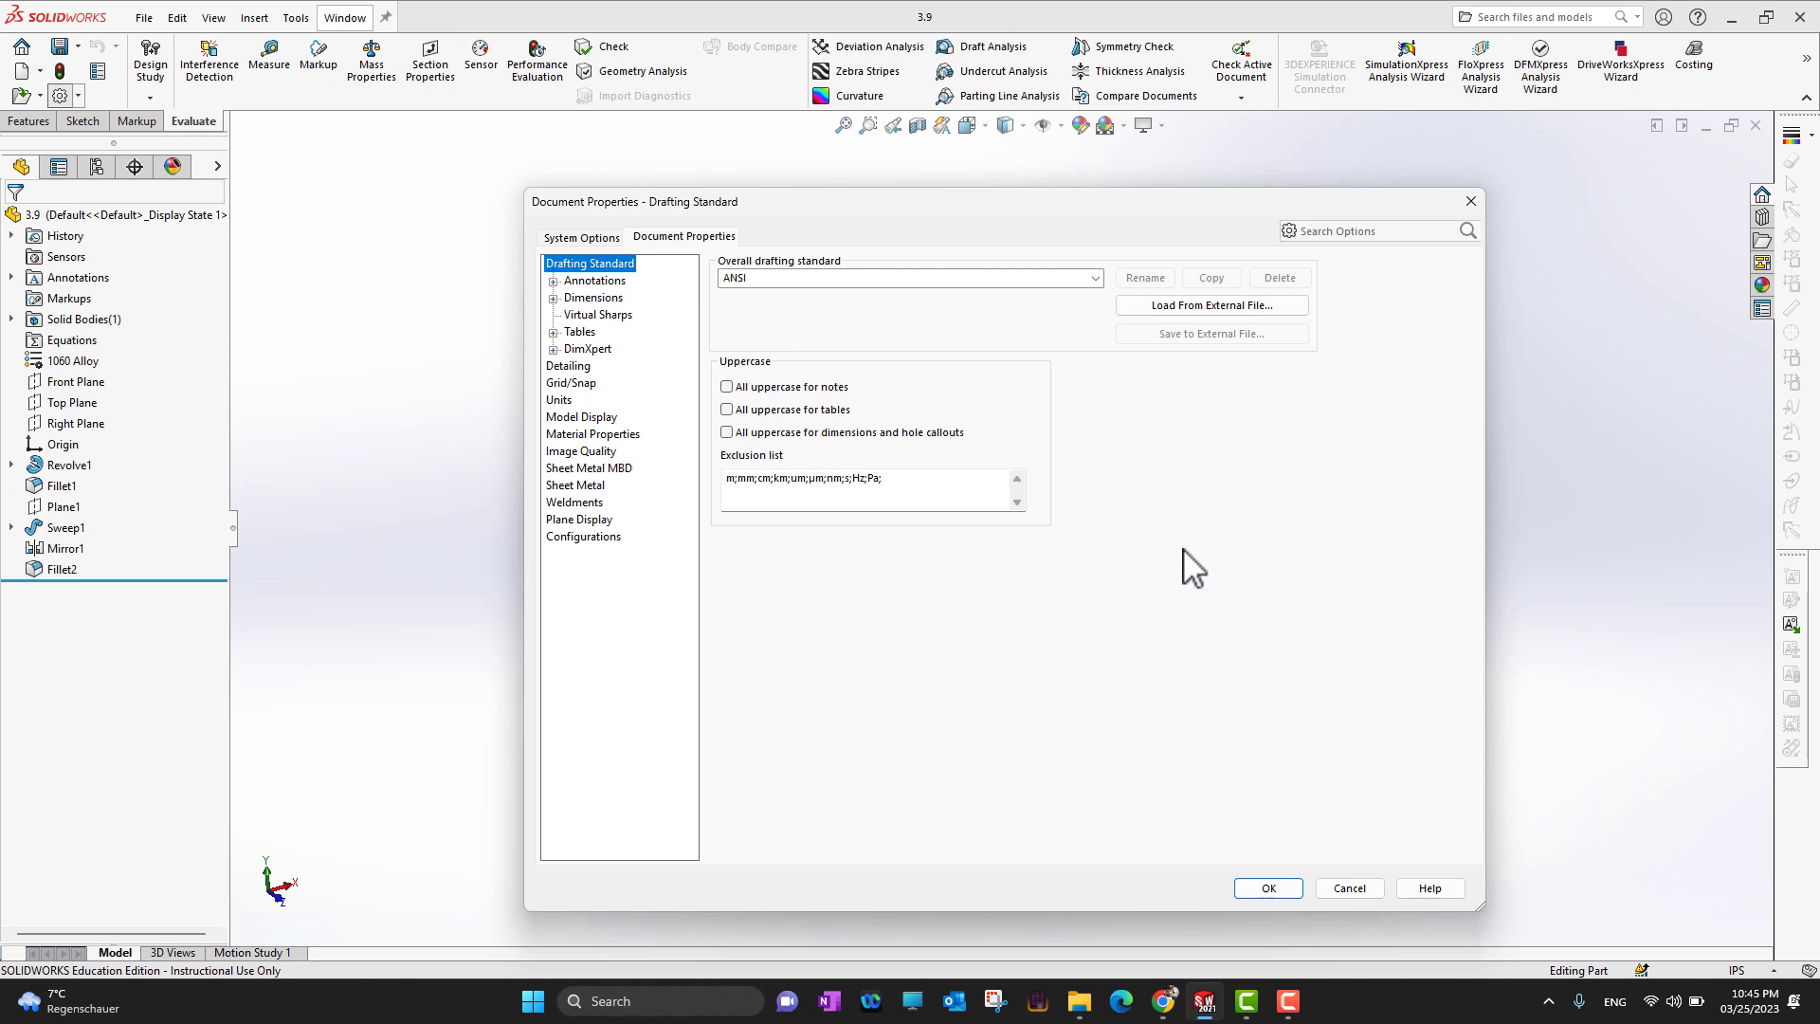
{"action": "left_click", "coordinate": [553, 281]}
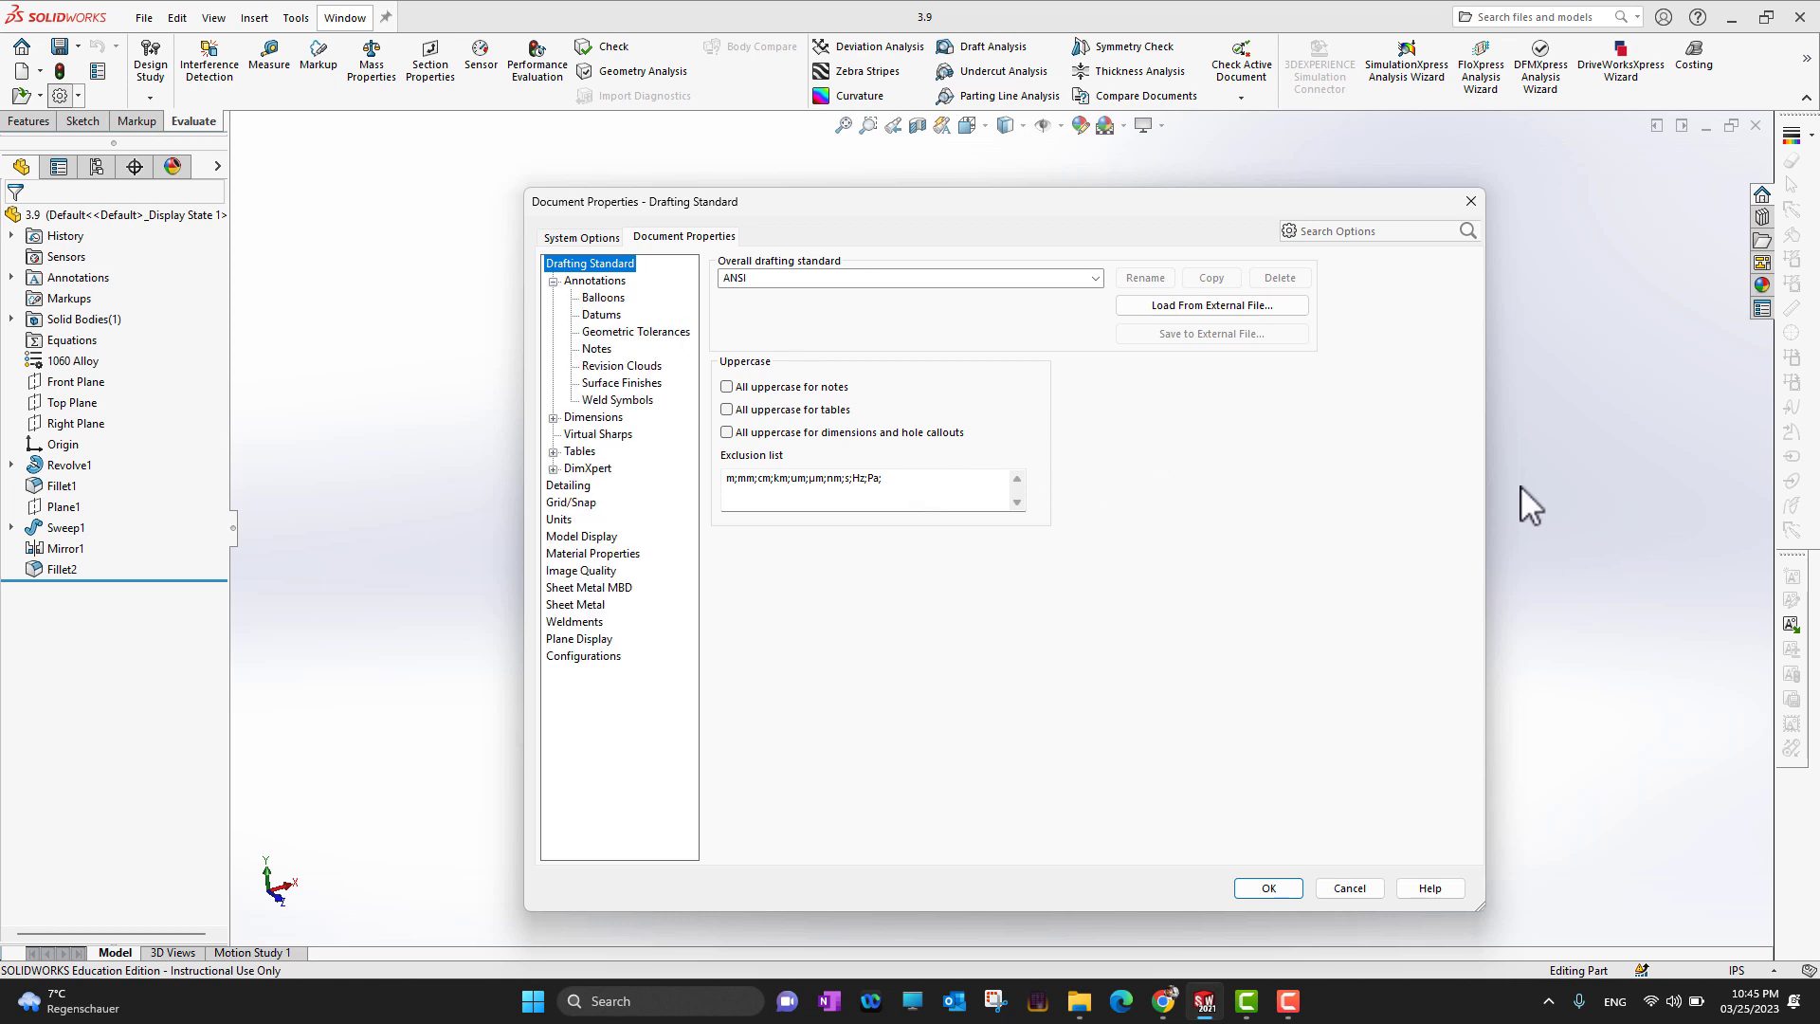
{"action": "left_click", "coordinate": [605, 298]}
{"action": "left_click", "coordinate": [604, 316]}
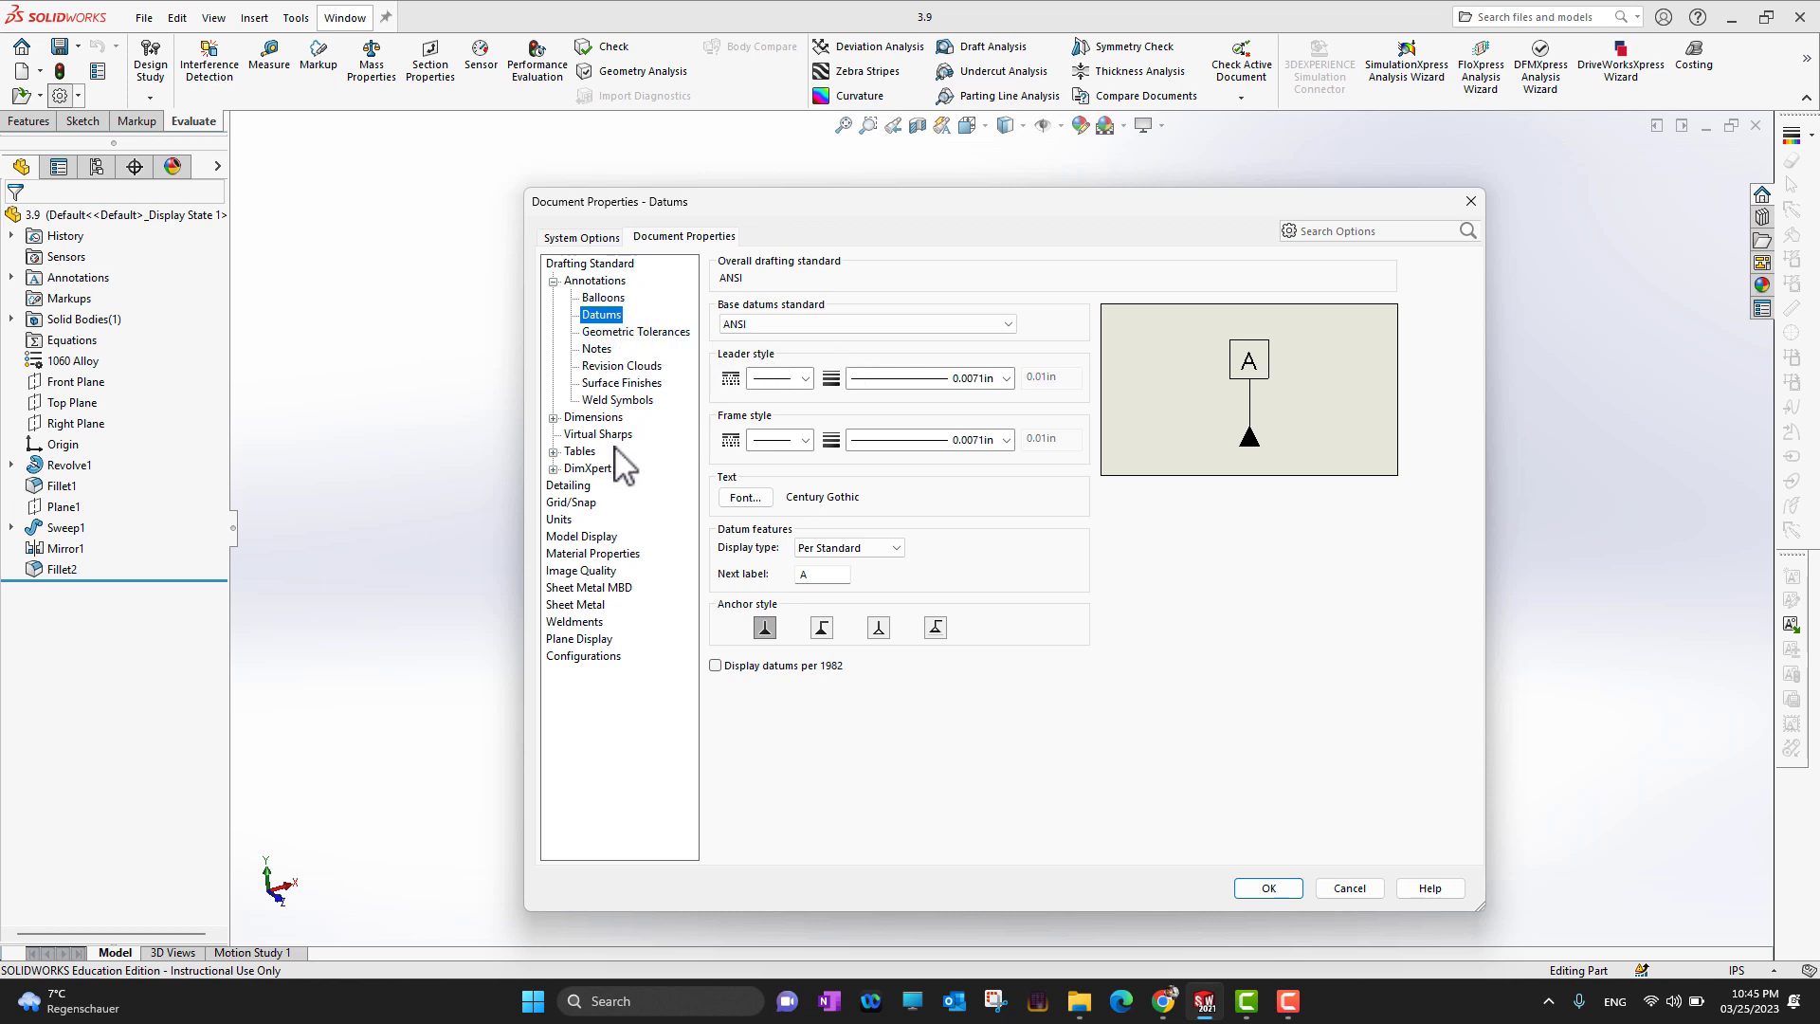
Examine the document's dimension properties for angular running, chamfer, diameter, hole callout and radius dimensions
{"action": "left_click", "coordinate": [553, 417]}
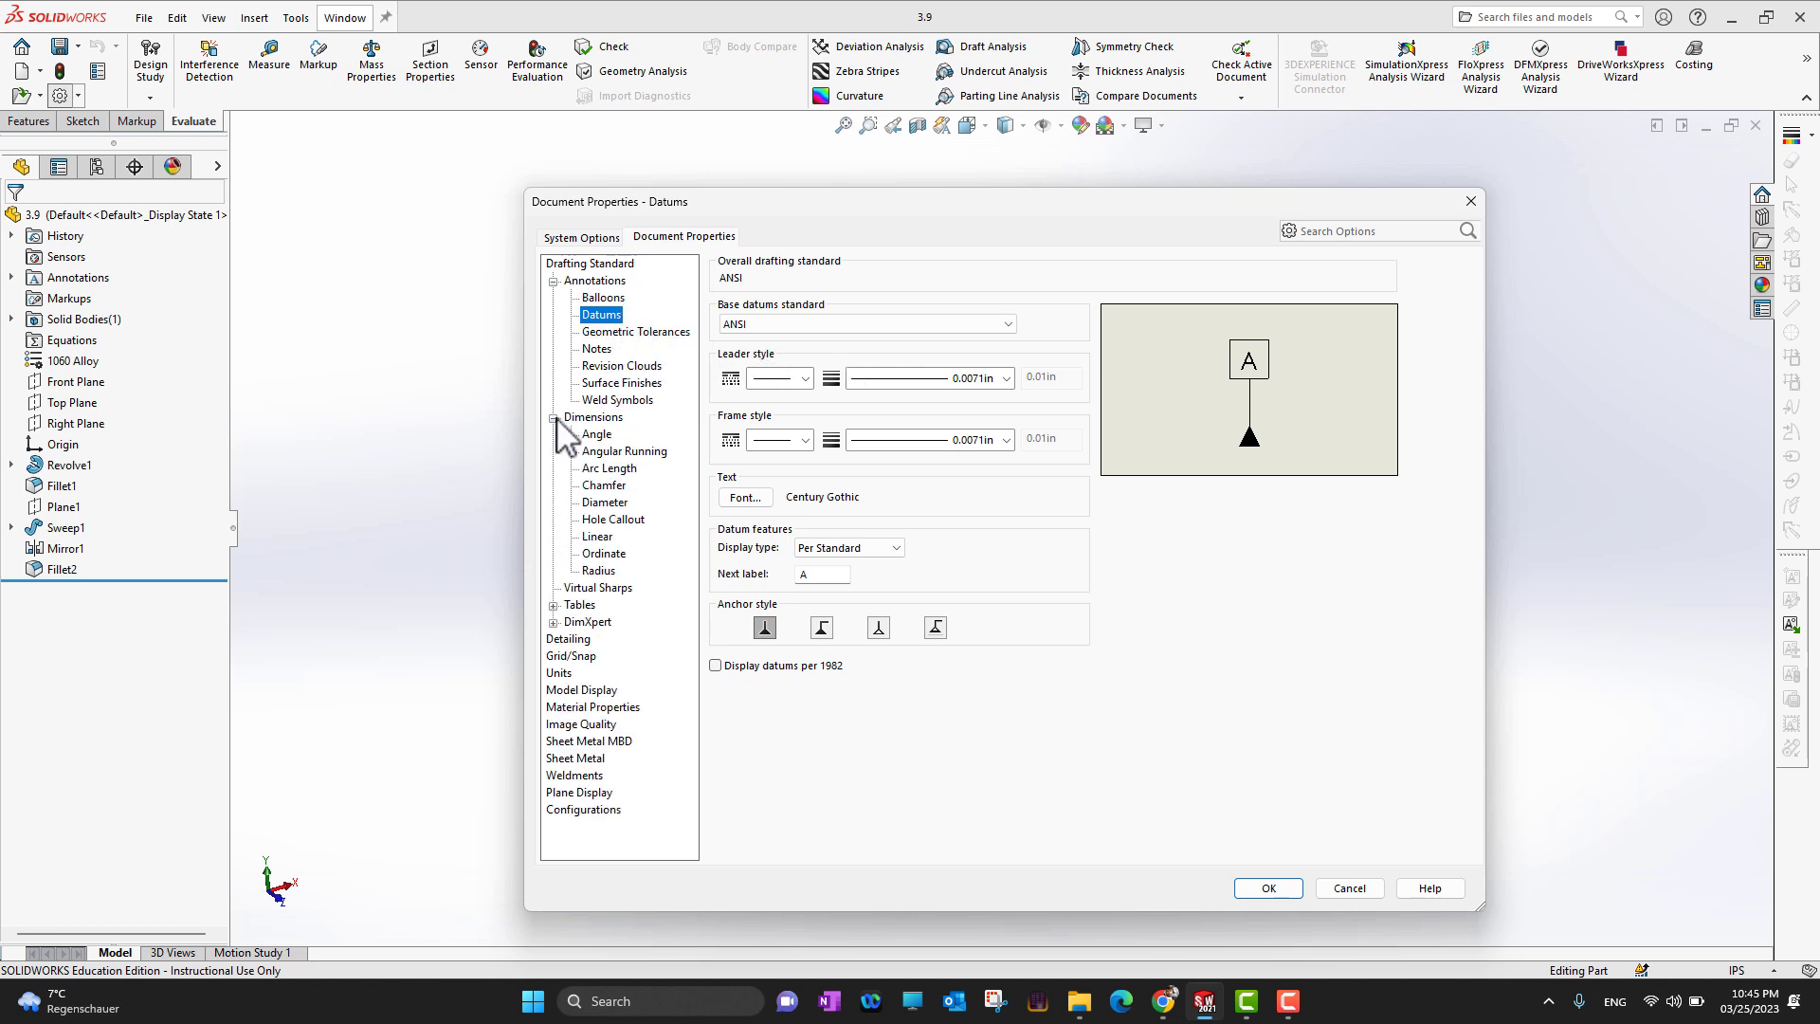
{"action": "left_click", "coordinate": [621, 451]}
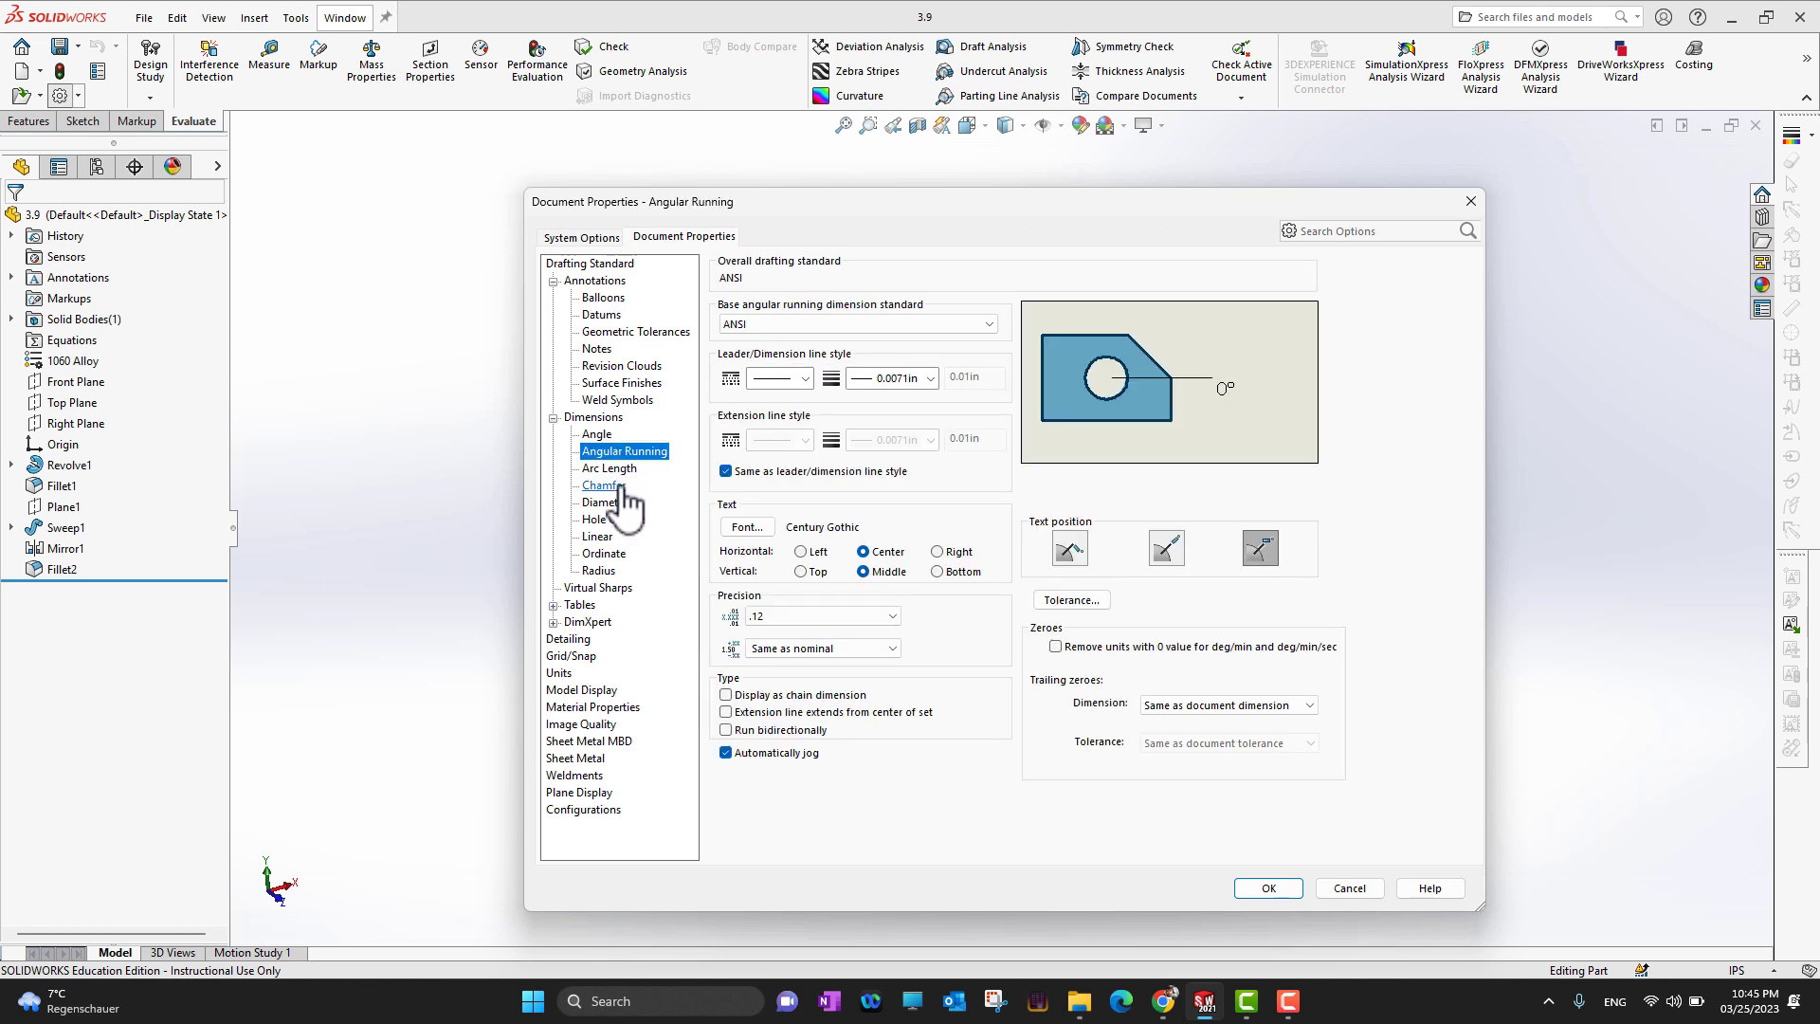
{"action": "left_click", "coordinate": [607, 485]}
{"action": "left_click", "coordinate": [607, 503]}
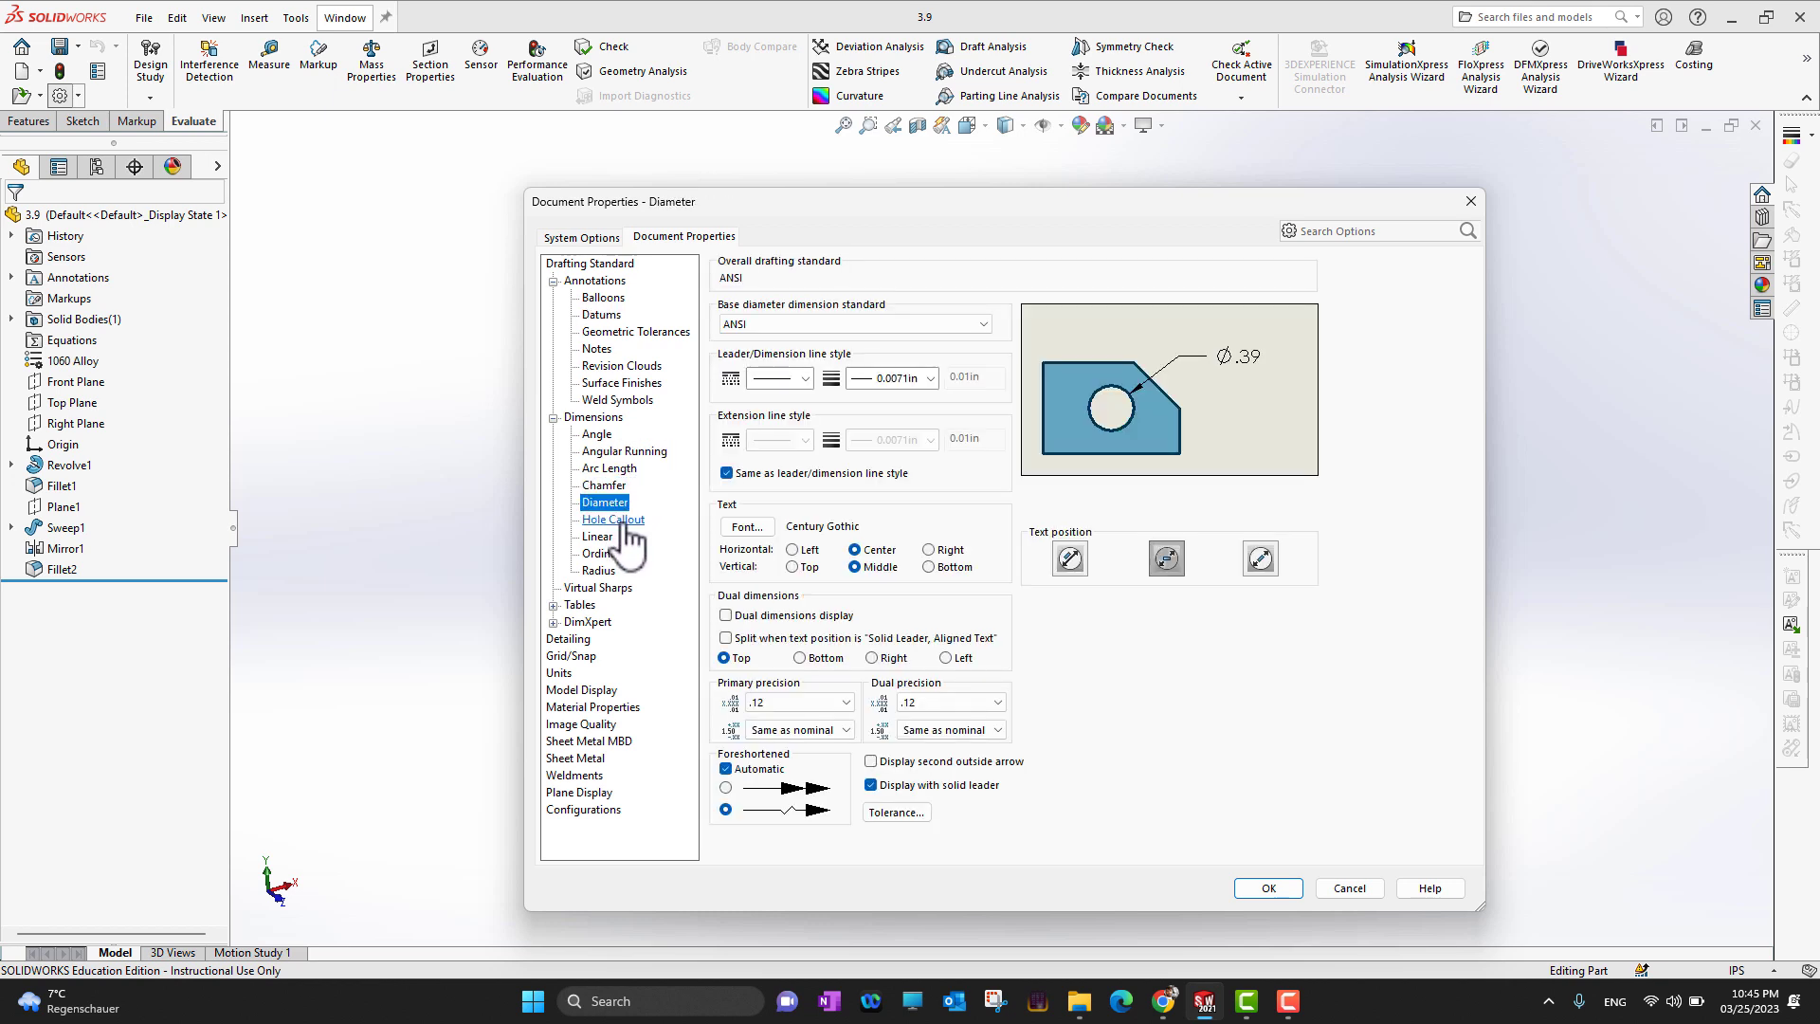
{"action": "left_click", "coordinate": [614, 519]}
{"action": "left_click", "coordinate": [600, 570]}
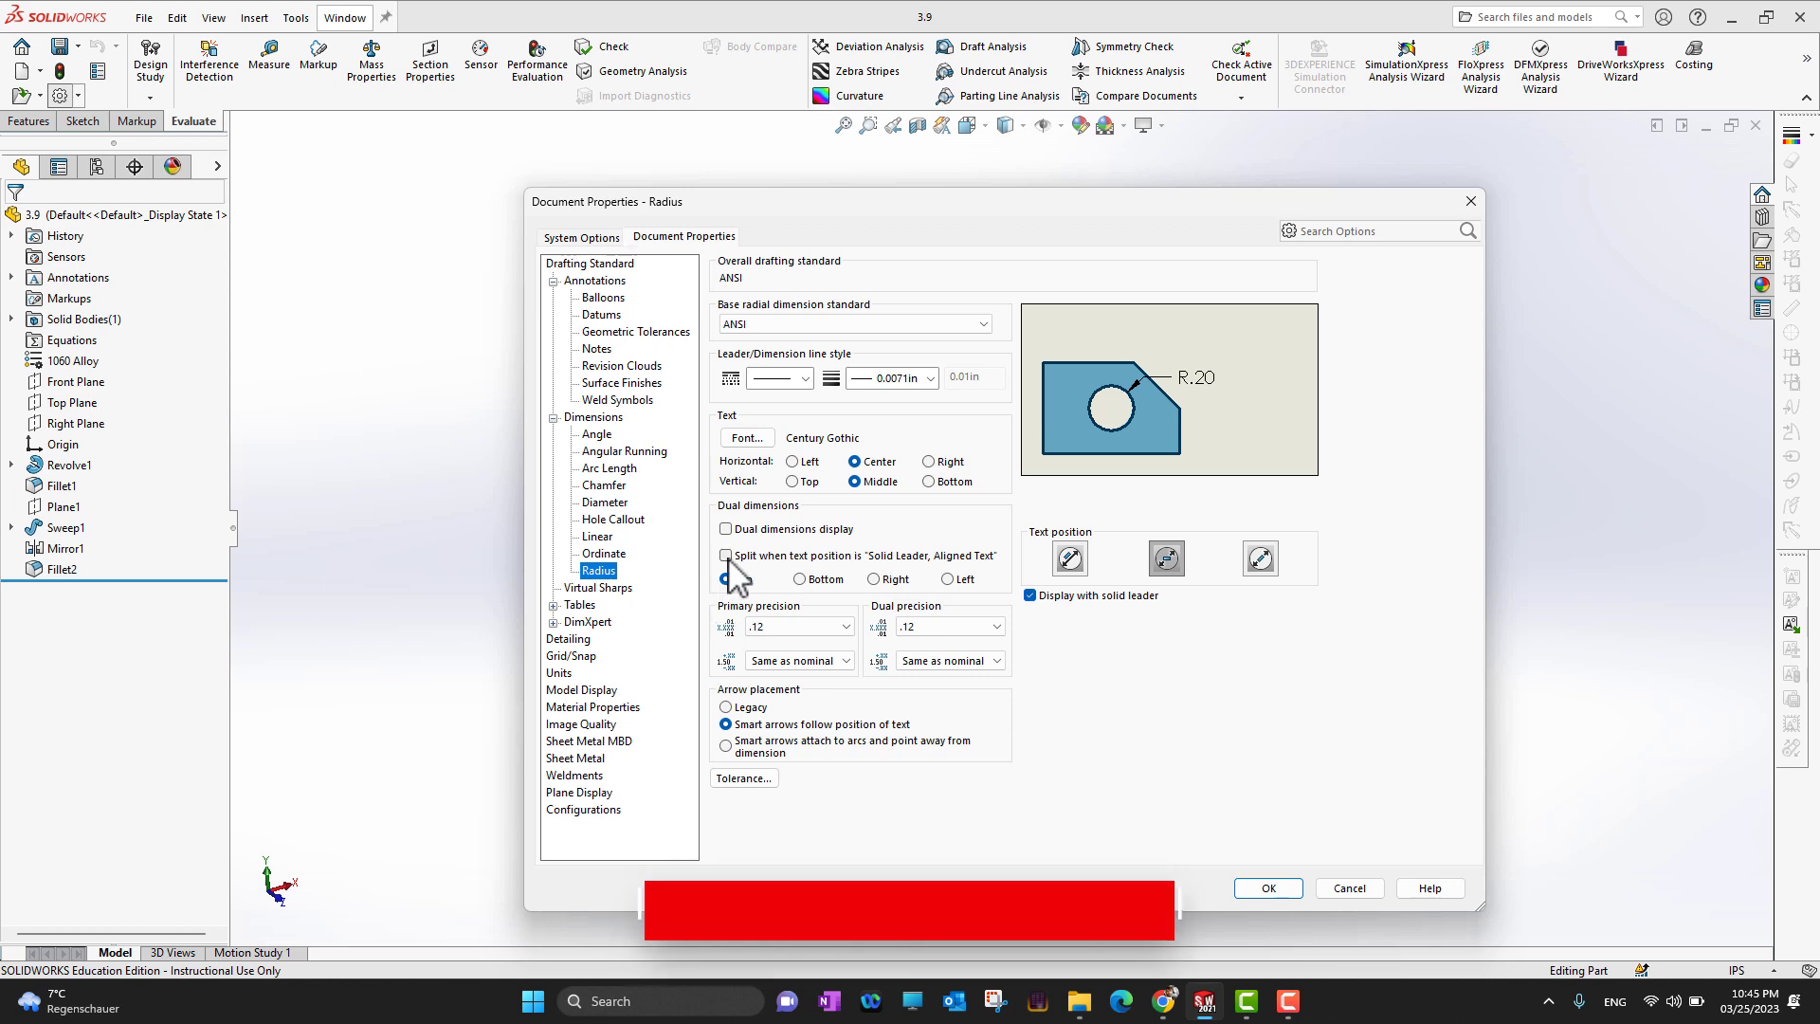
{"action": "left_click", "coordinate": [552, 418]}
{"action": "left_click", "coordinate": [553, 282]}
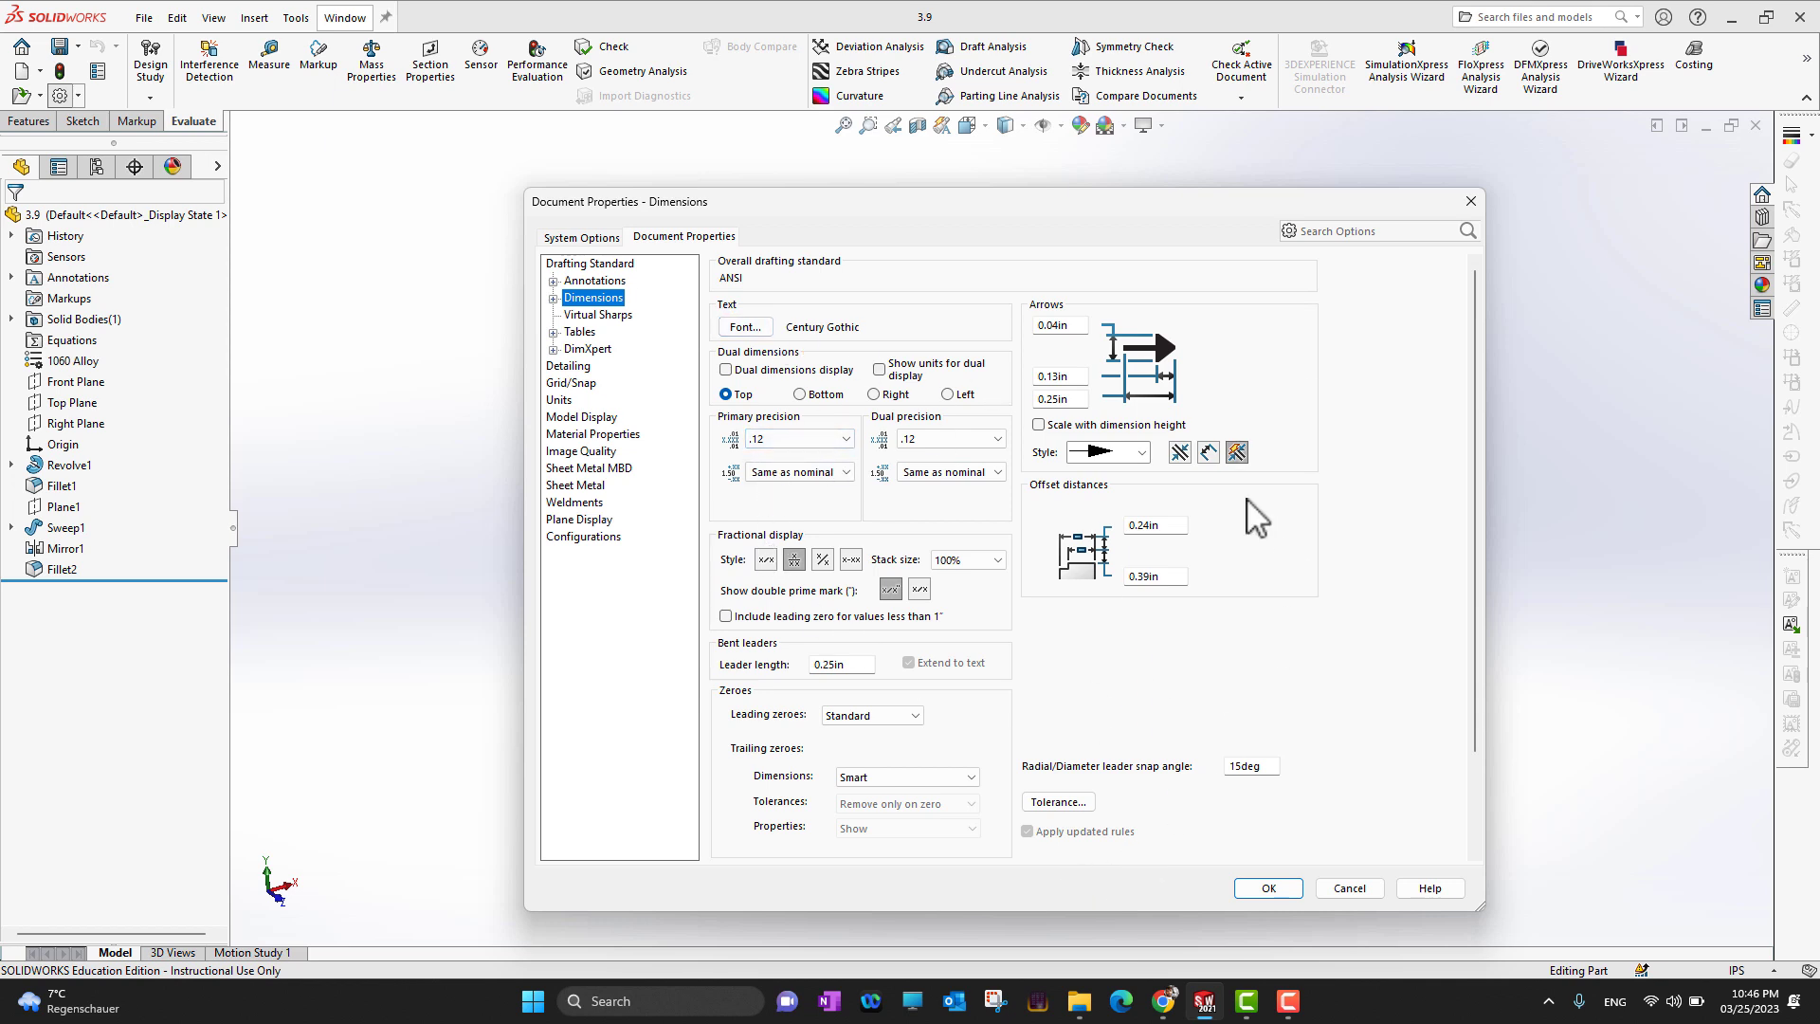
Set the document's unit system to MMGS (millimeter, gram, second) and review the decimal place options for length
{"action": "left_click", "coordinate": [559, 399]}
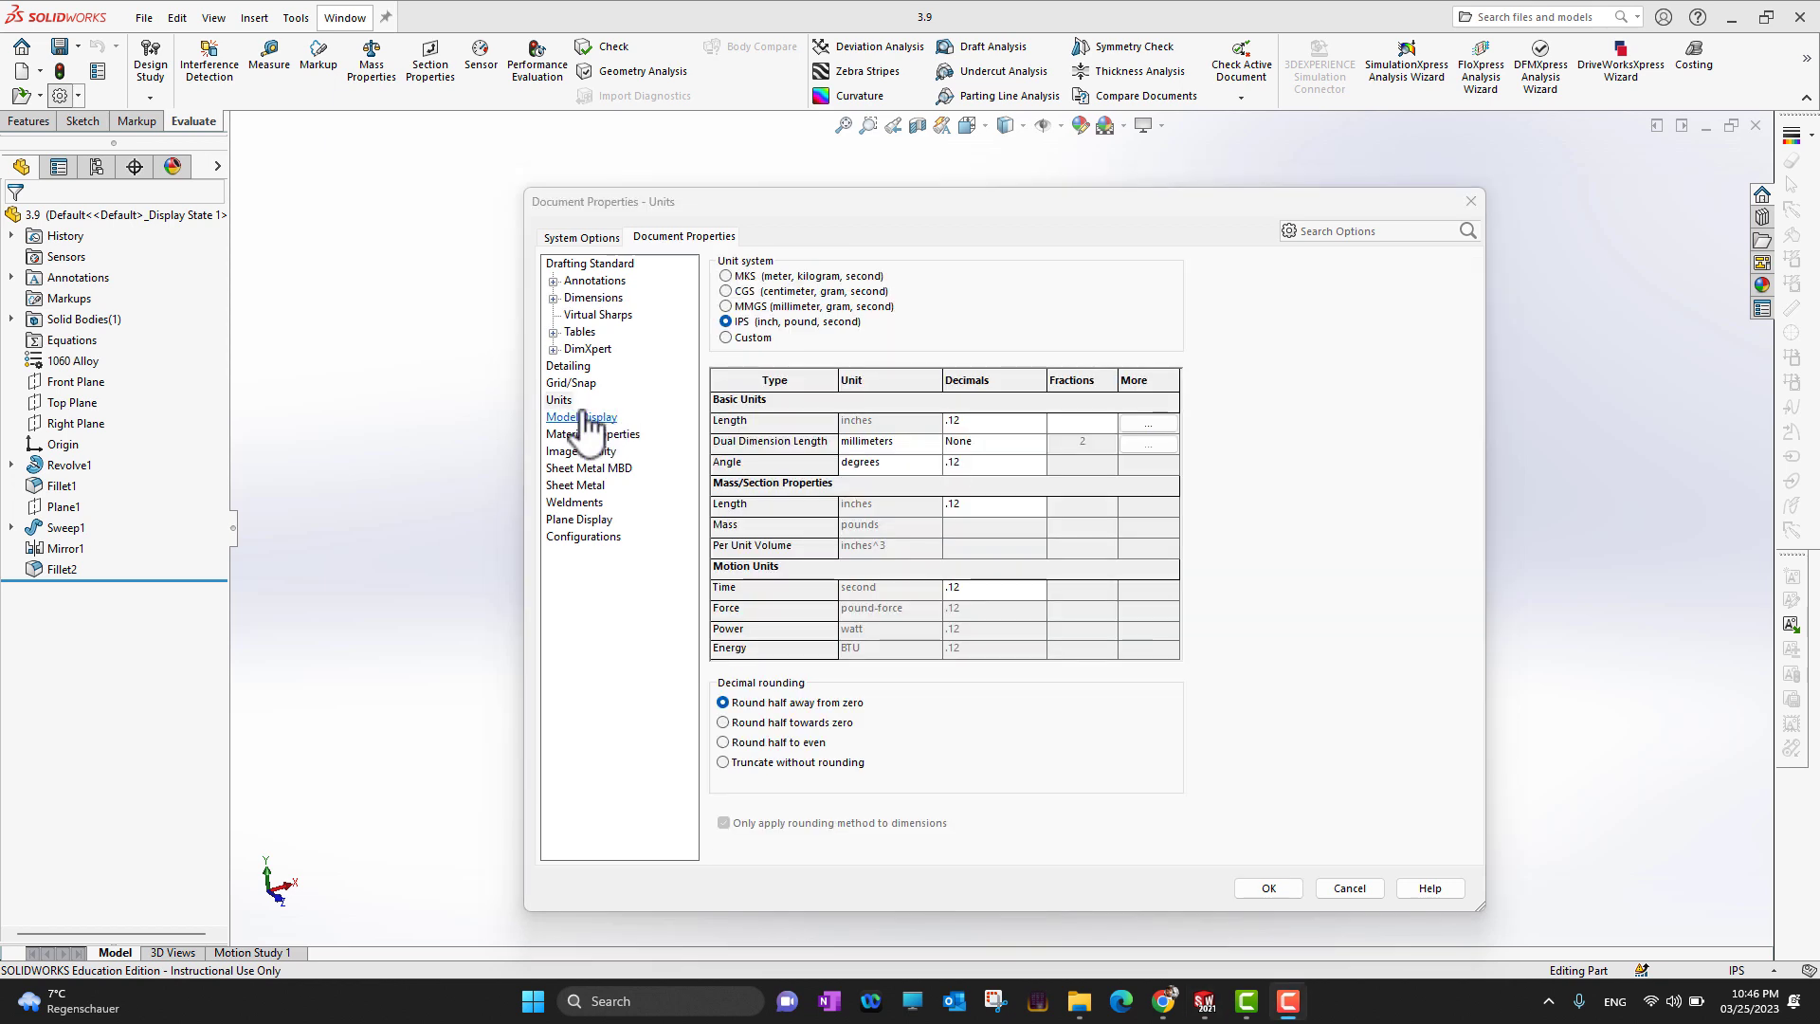
{"action": "left_click", "coordinate": [564, 389]}
{"action": "left_click", "coordinate": [562, 400]}
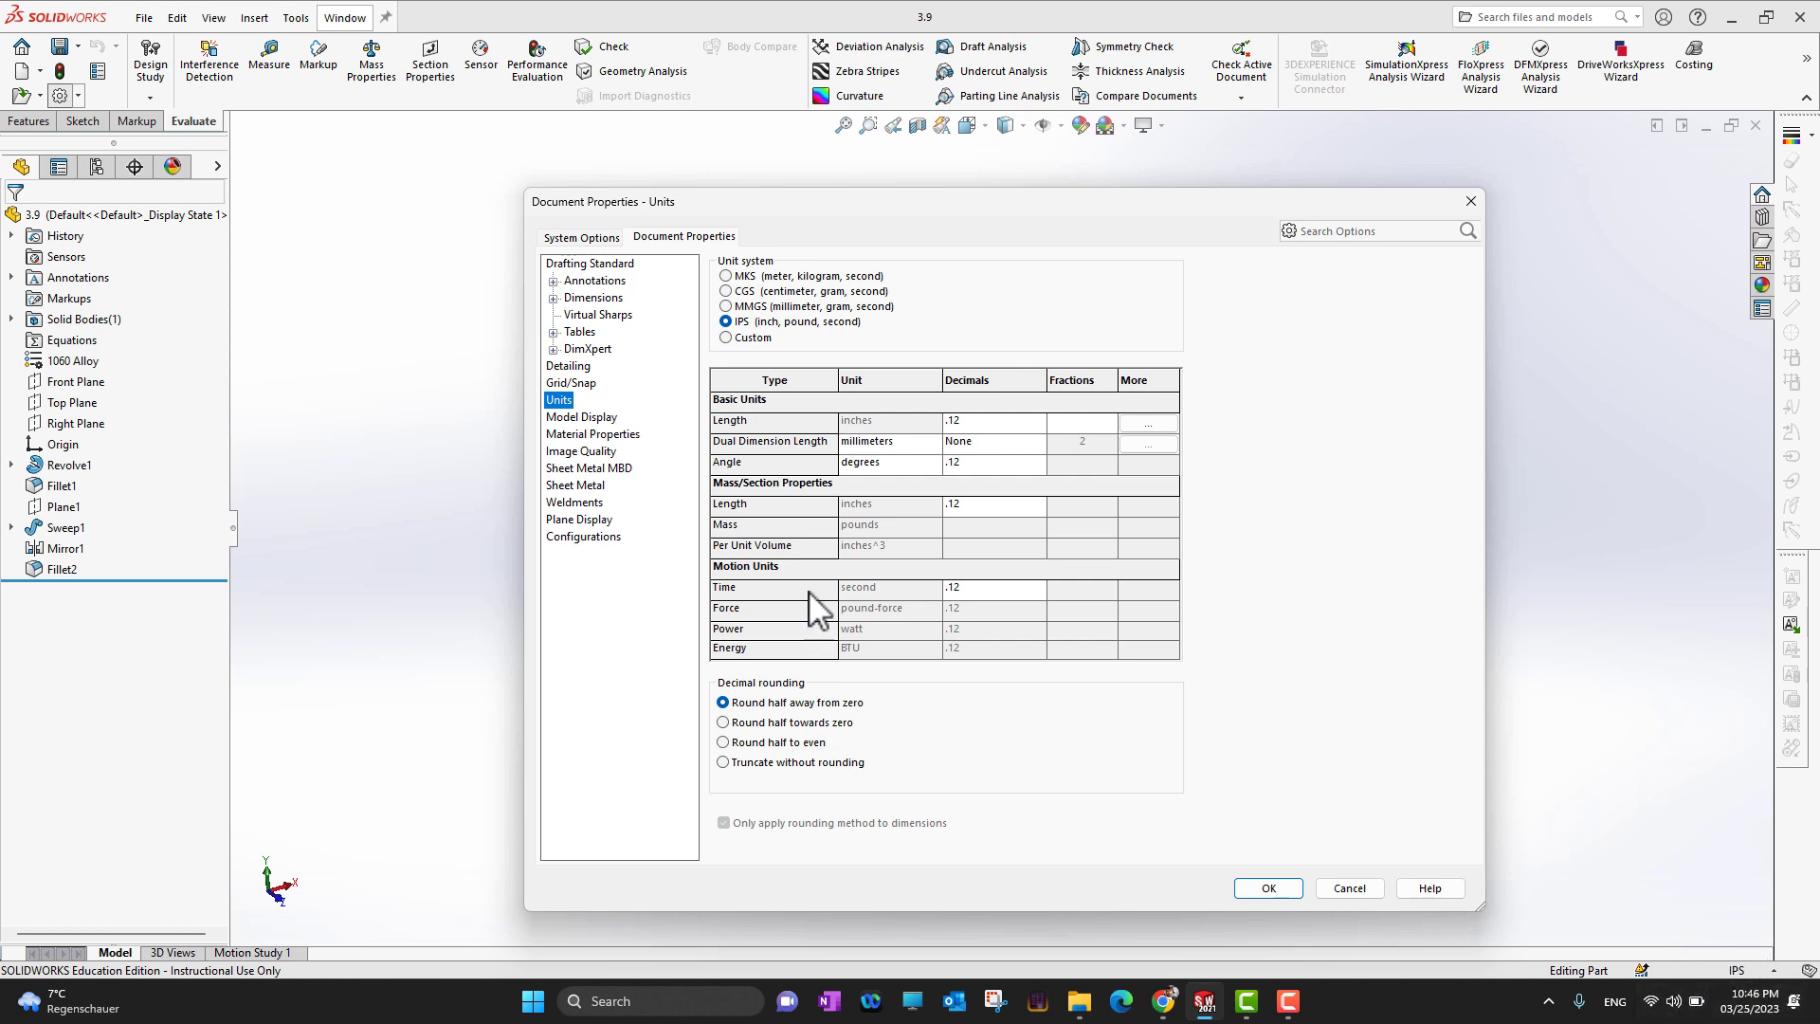
{"action": "left_click", "coordinate": [739, 307]}
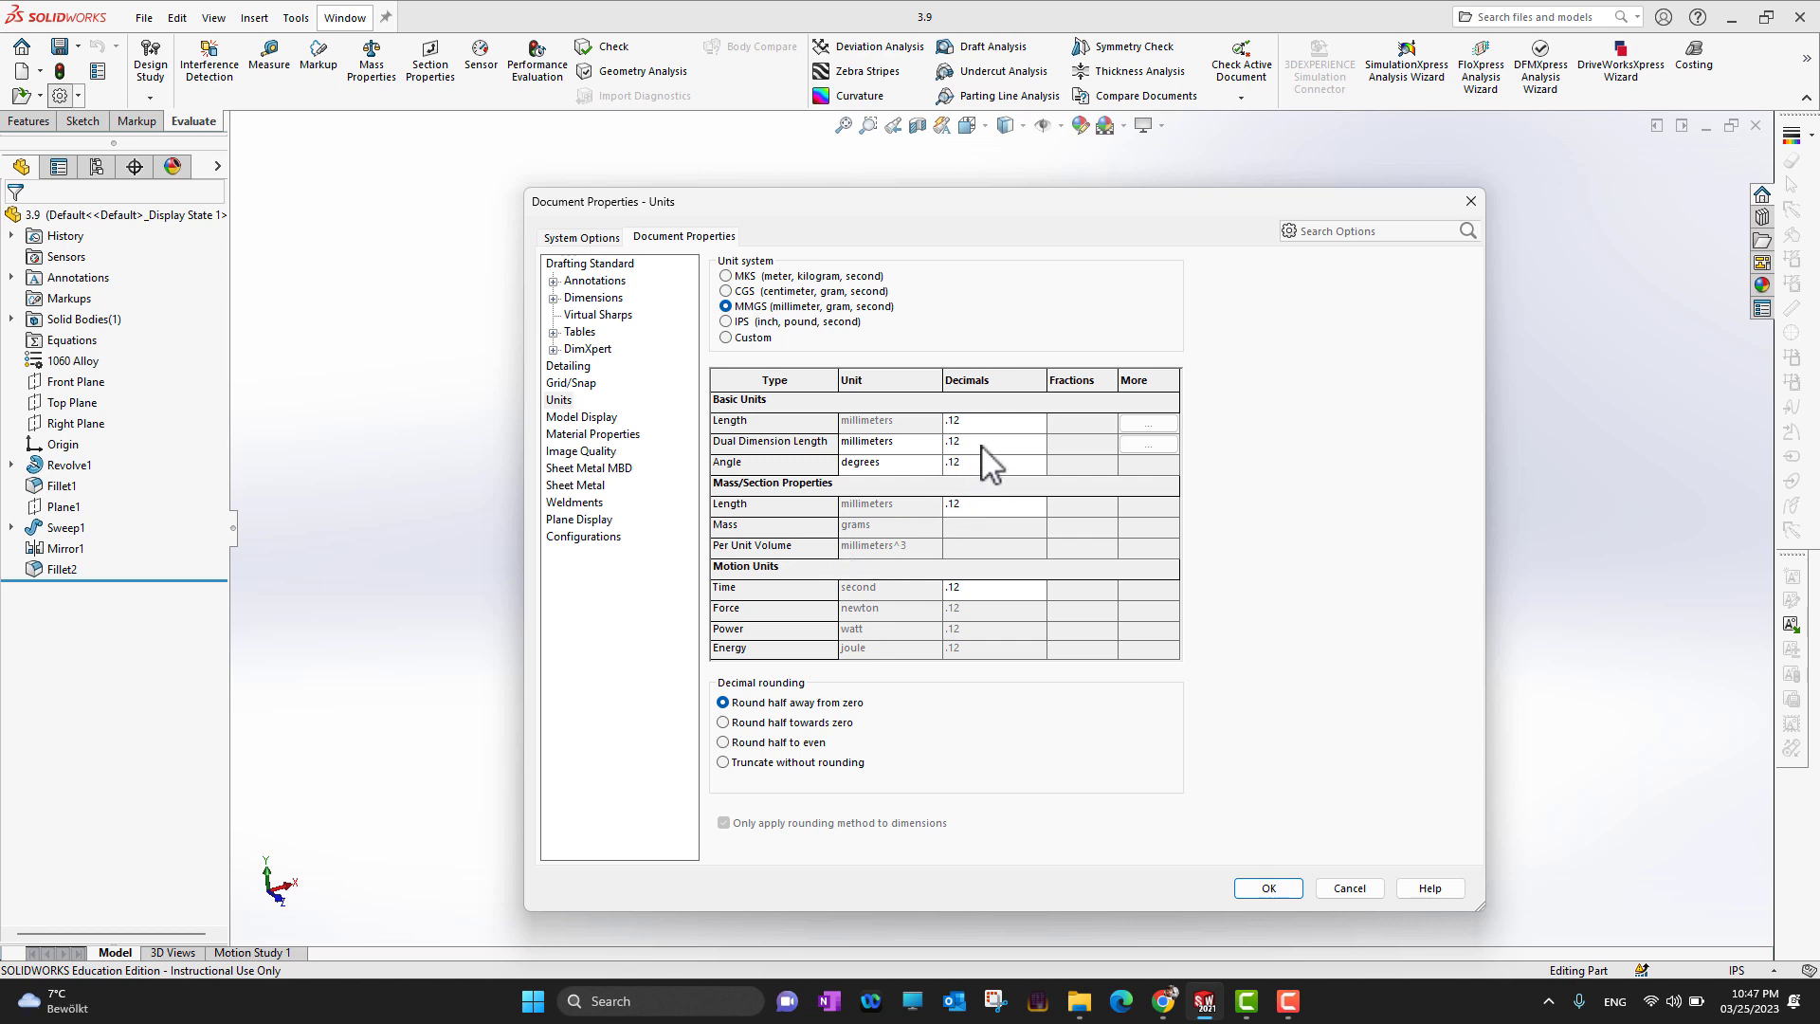
{"action": "left_click", "coordinate": [1042, 423]}
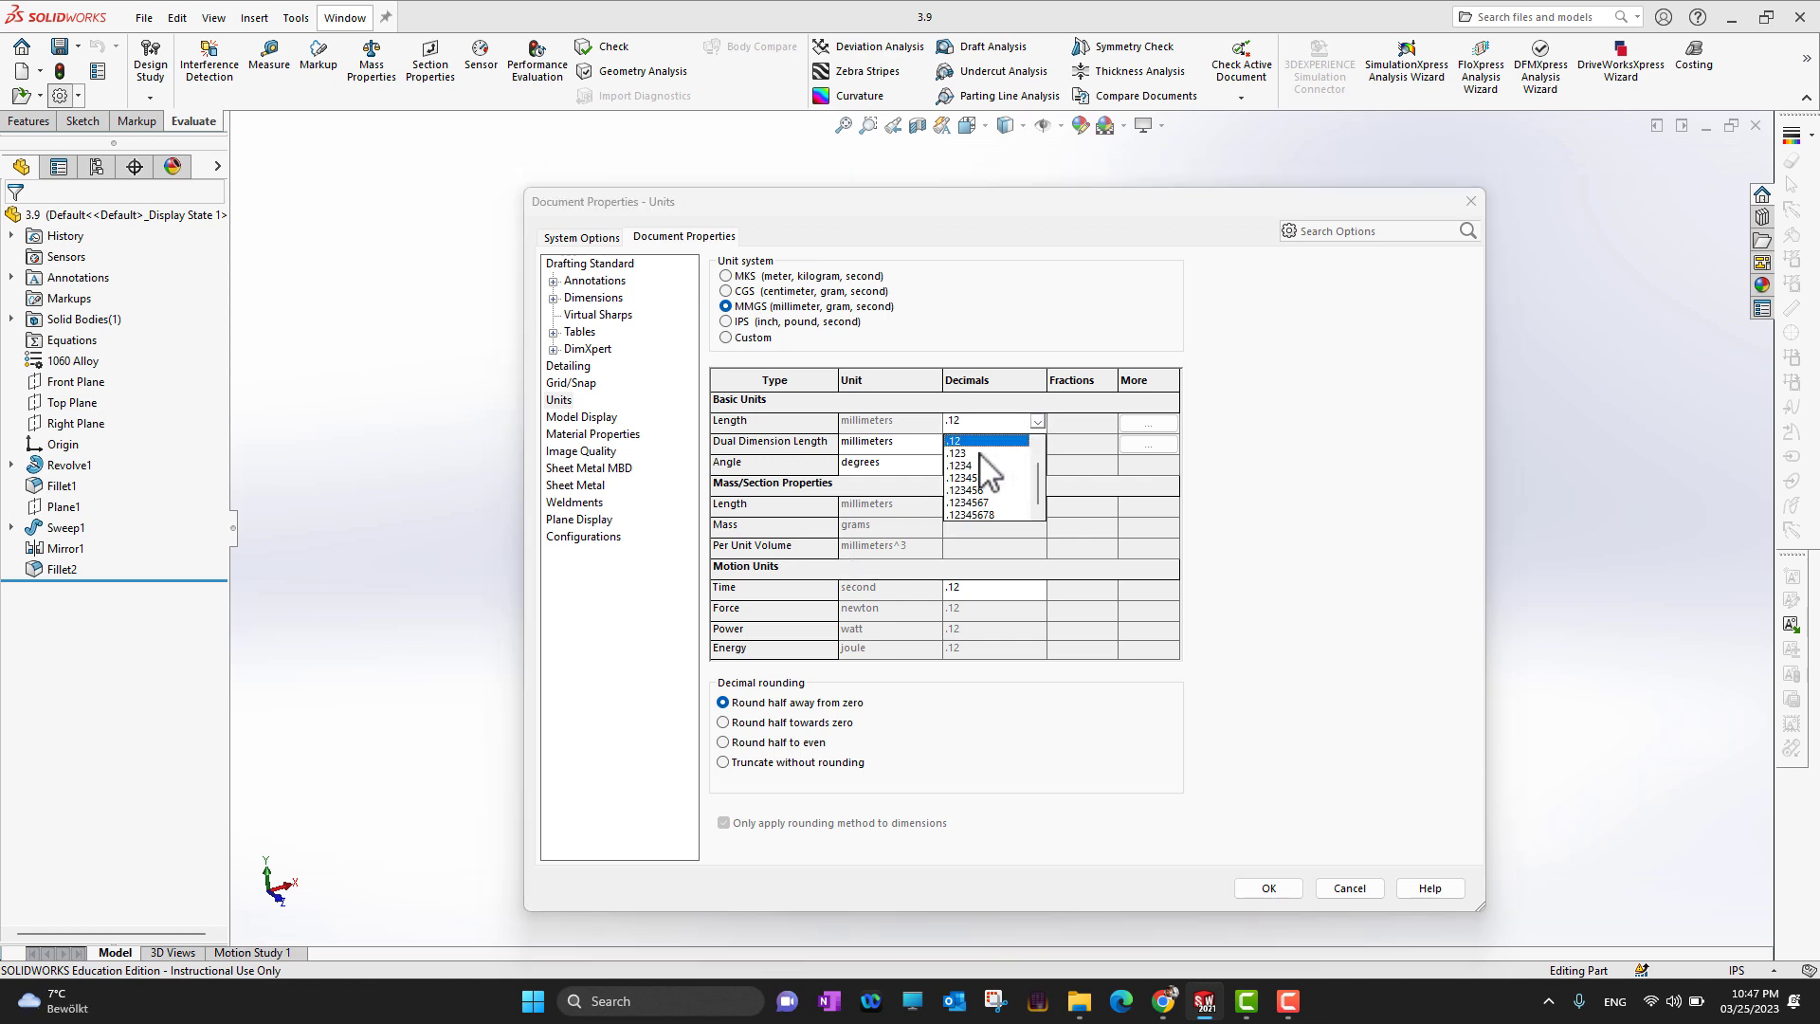
{"action": "left_click", "coordinate": [1263, 501]}
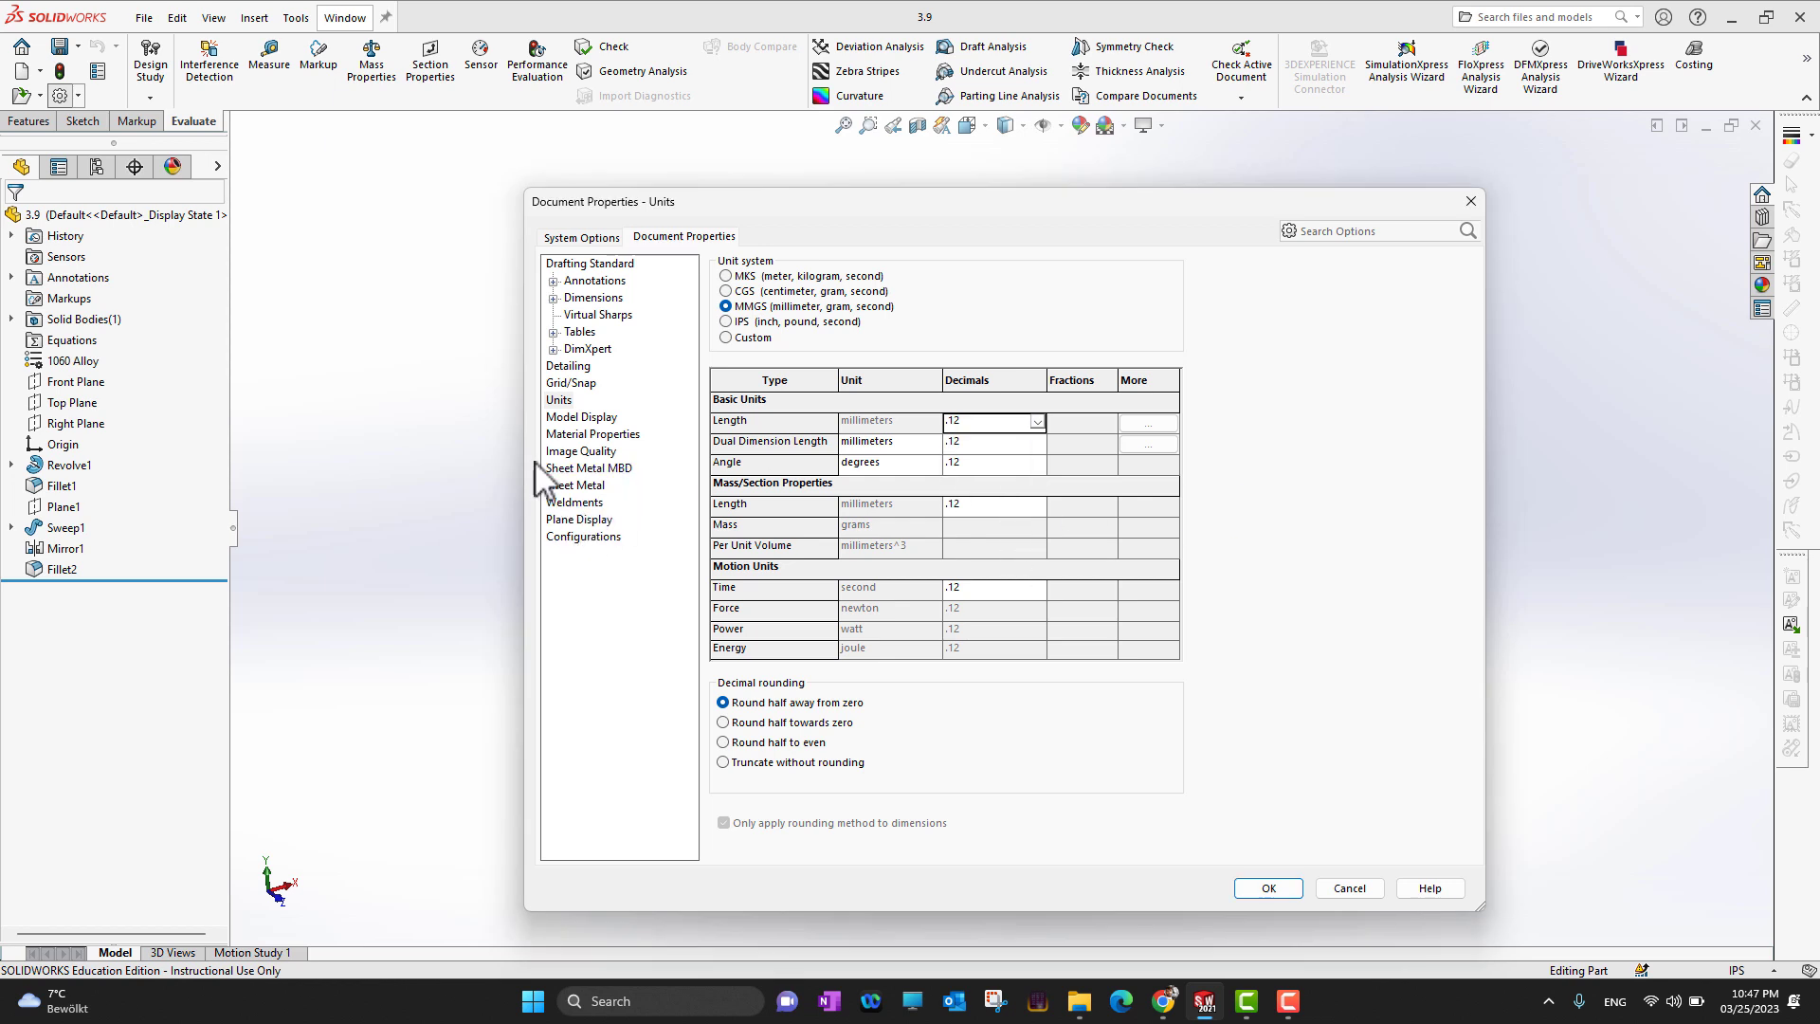
Examine the document's model display and sheet metal MBD properties
{"action": "left_click", "coordinate": [587, 436]}
{"action": "key", "text": "Up"}
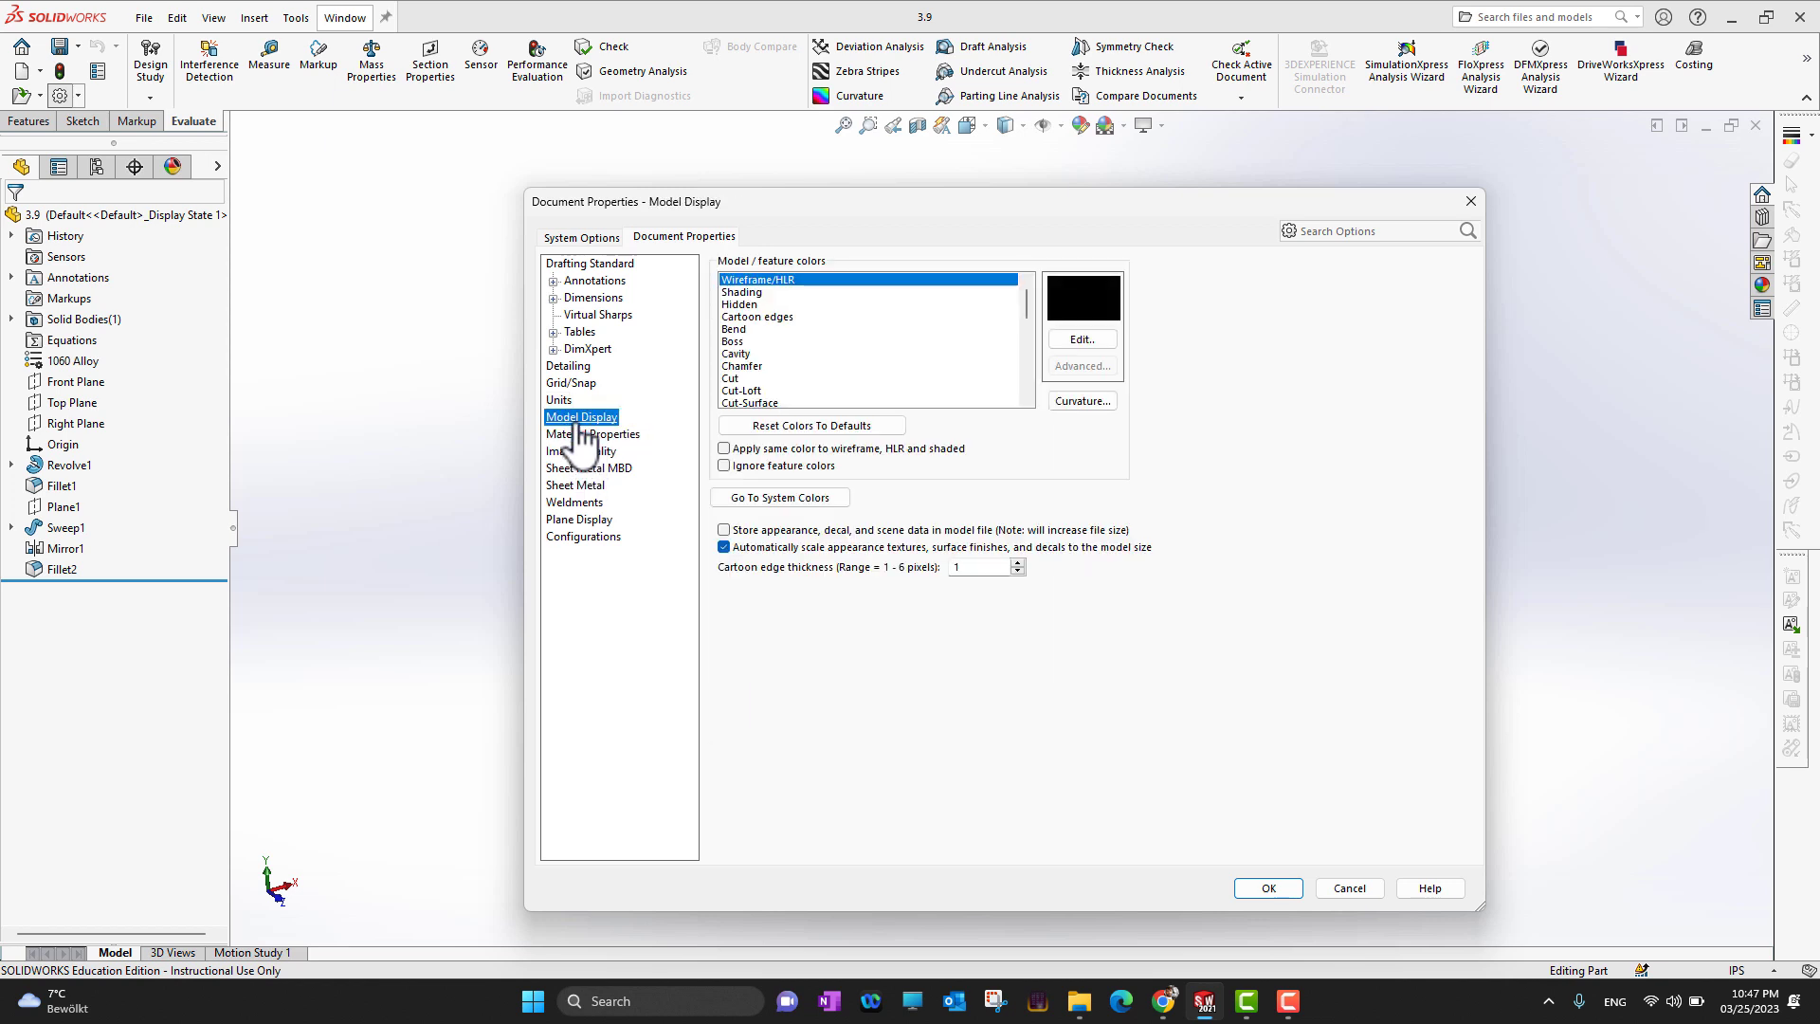
{"action": "left_click", "coordinate": [588, 472]}
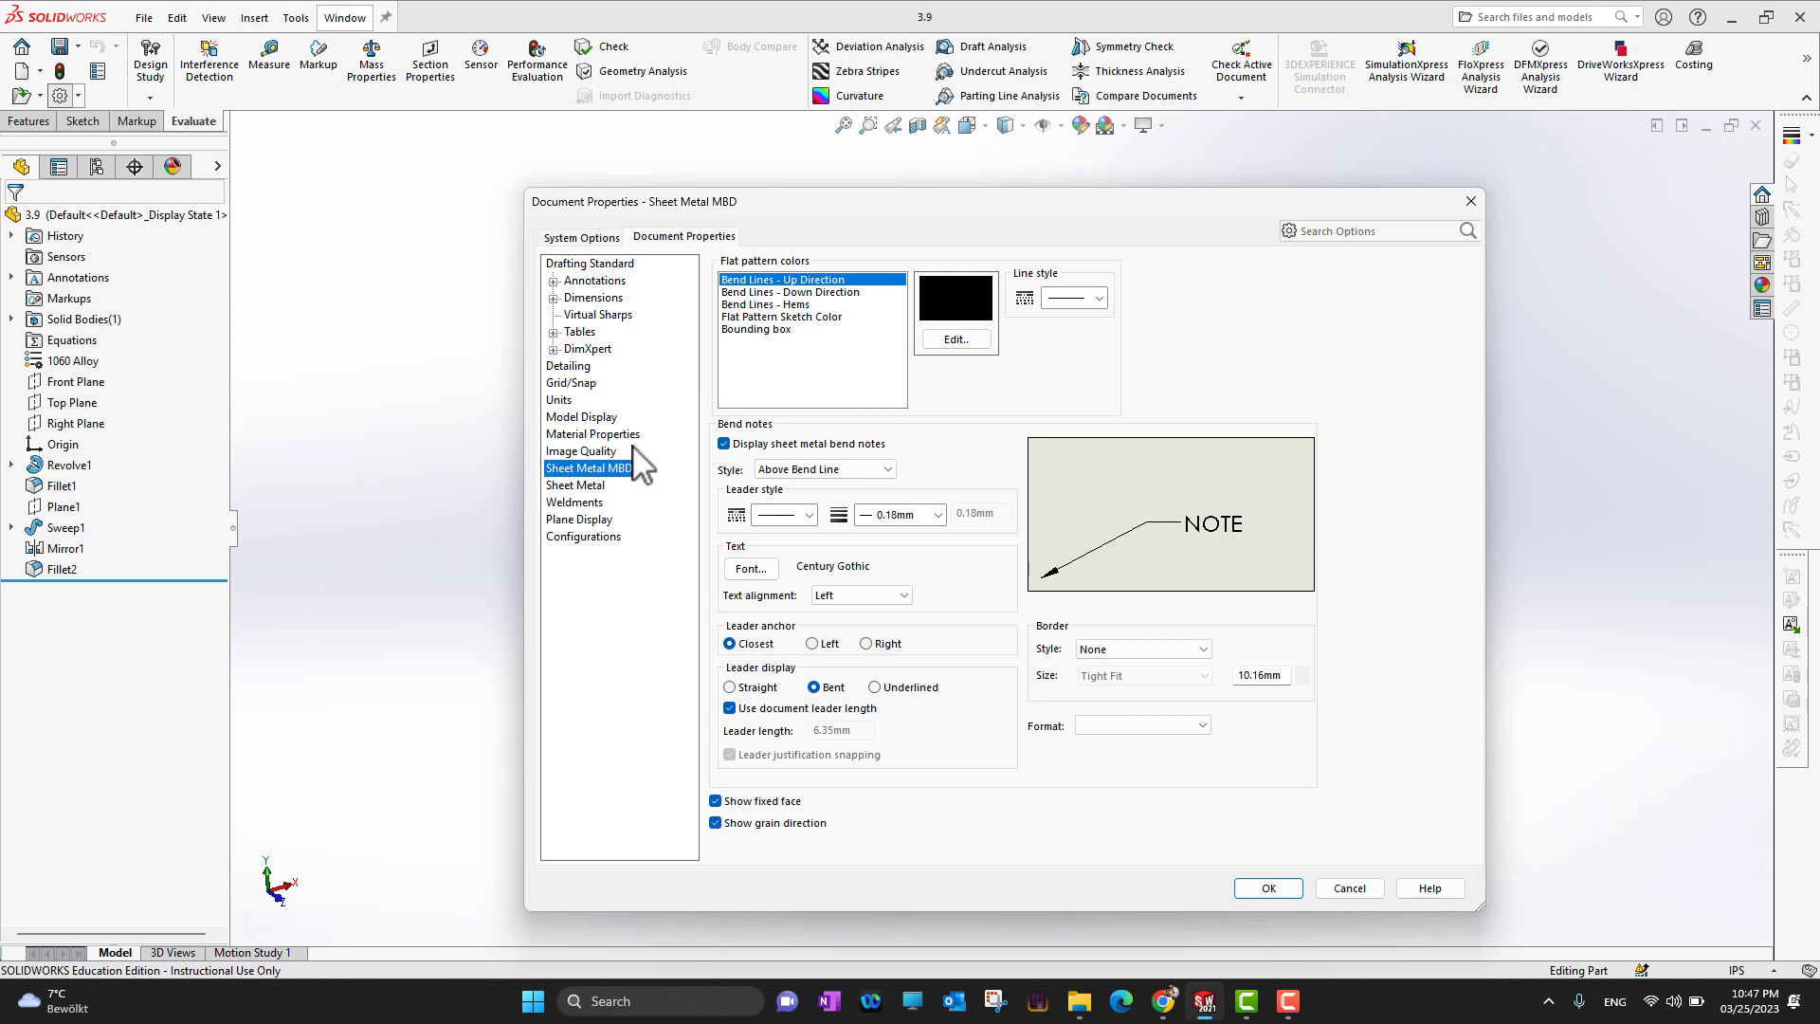
Review the document's unit properties once more, apply the document properties, and show the quick list of unit systems
{"action": "left_click", "coordinate": [559, 400]}
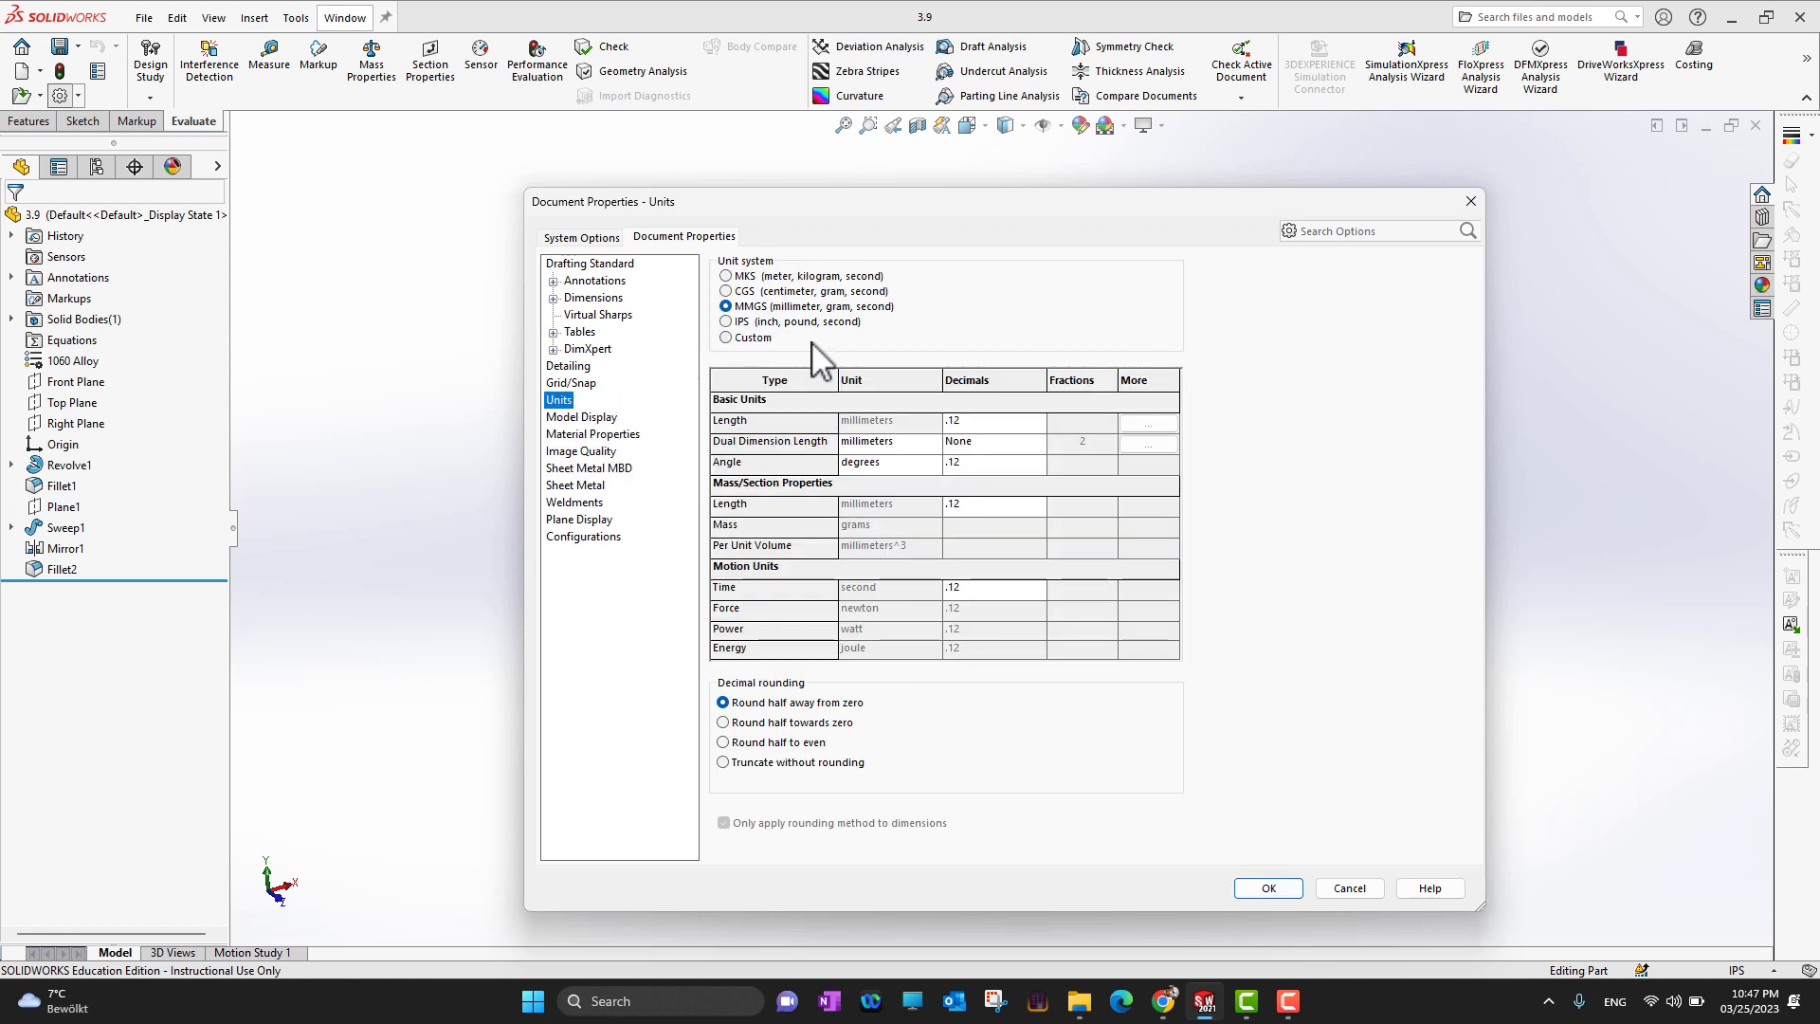
{"action": "left_click", "coordinate": [1262, 887]}
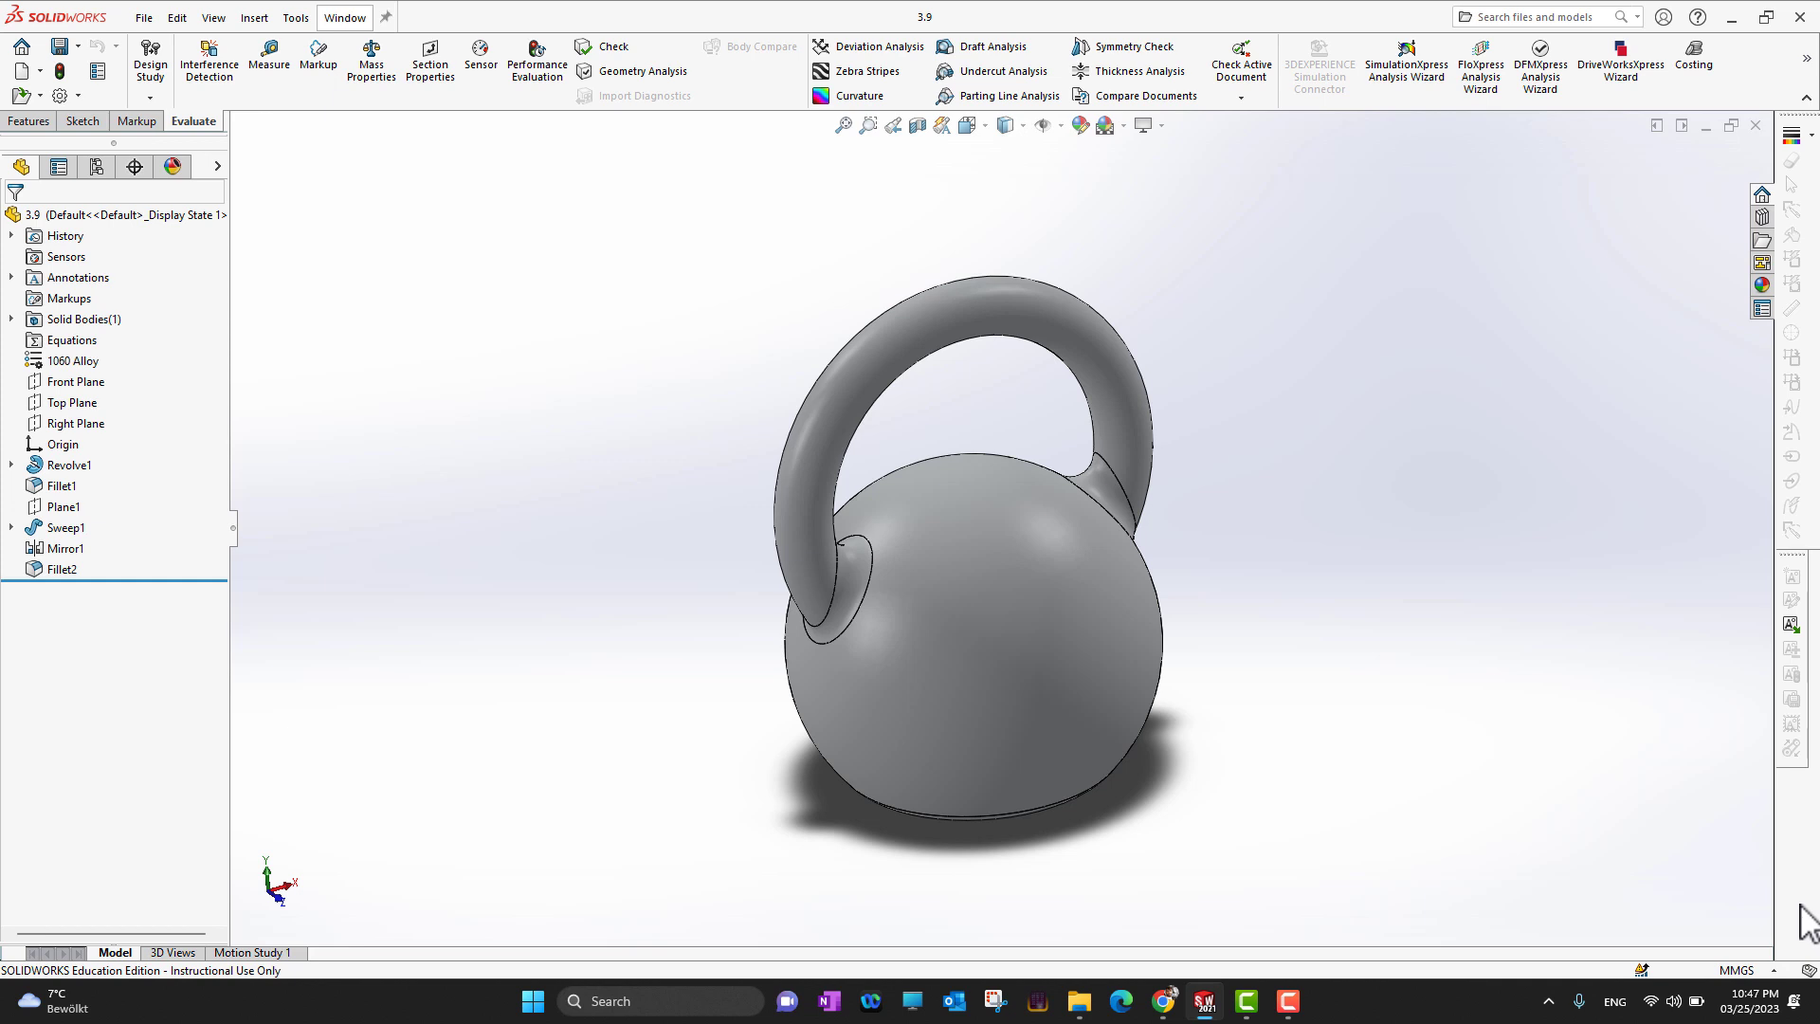
{"action": "left_click", "coordinate": [1743, 970]}
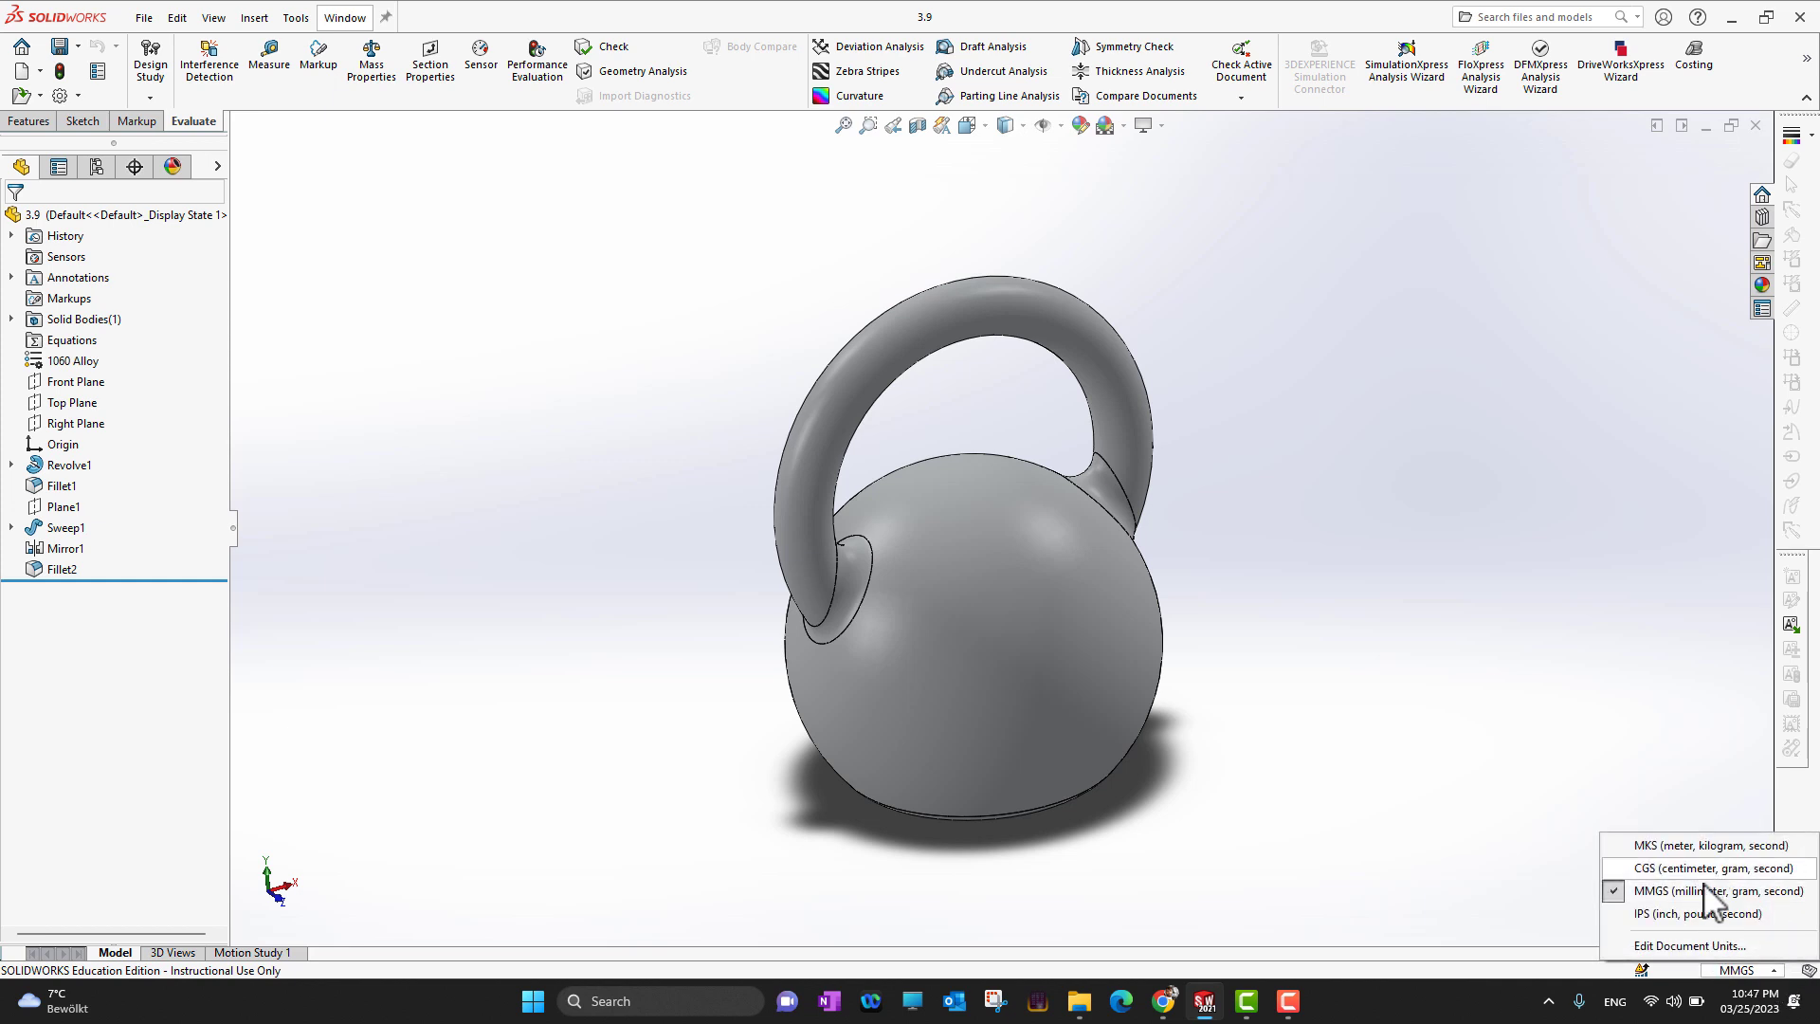